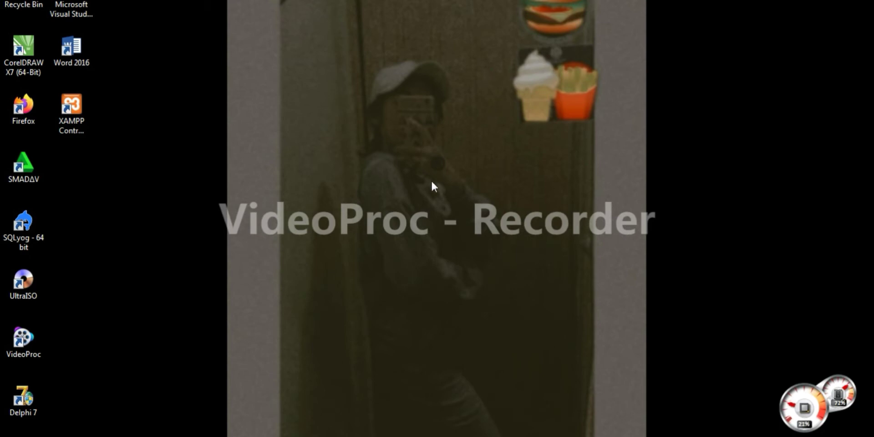
Launch Word 2016 from the desktop and create a blank document
right_click(409, 190)
left_click(434, 226)
double_click(81, 51)
left_click(322, 134)
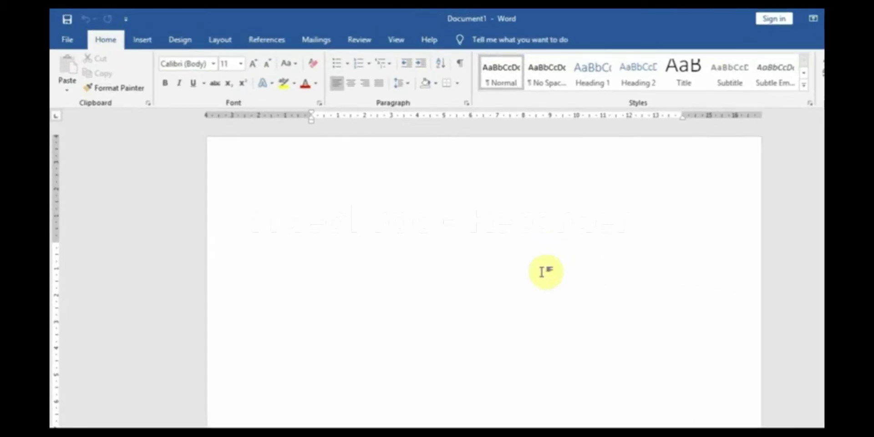
Draw a rectangle about 5.5 cm wide and 2.1 cm high near the top of the page
left_click(176, 48)
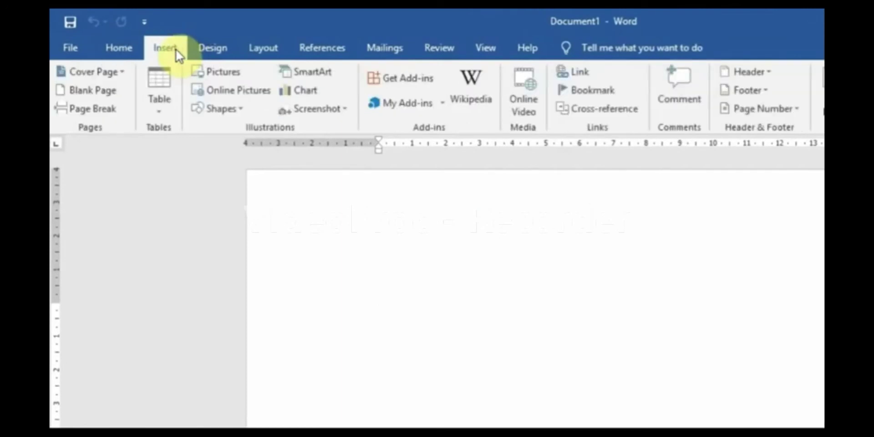
left_click(239, 109)
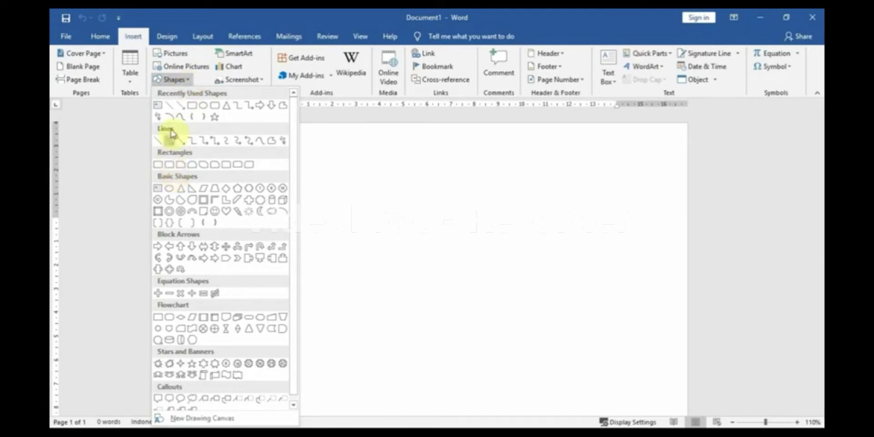
left_click(194, 108)
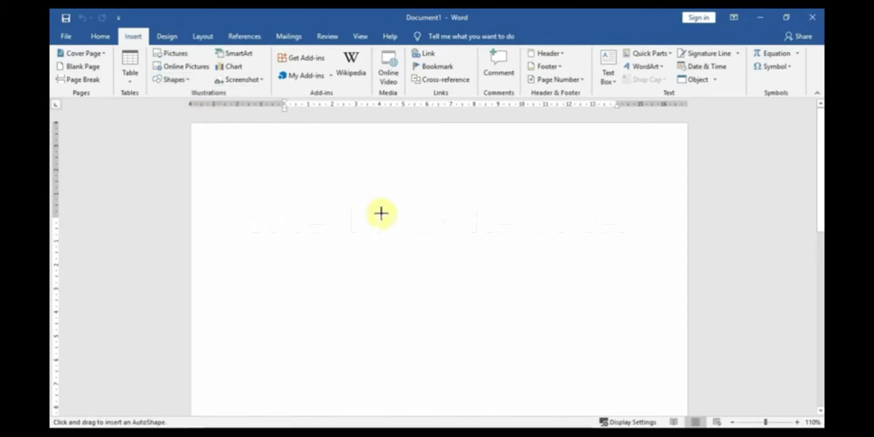
left_click(394, 197)
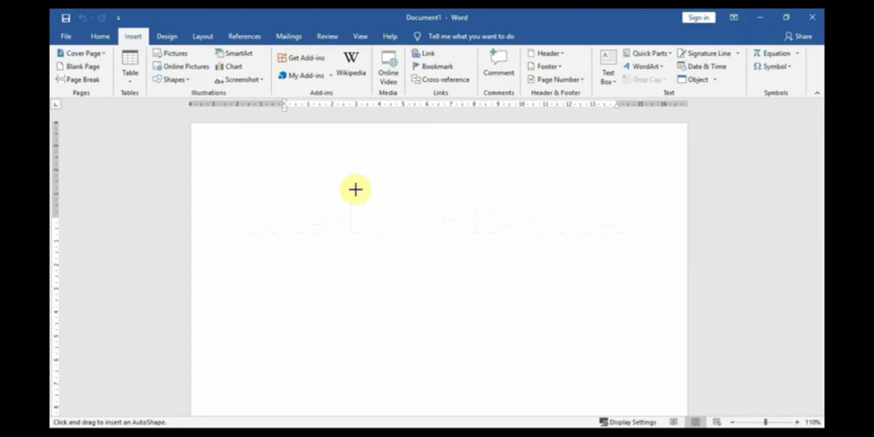
left_click_drag(349, 186, 480, 234)
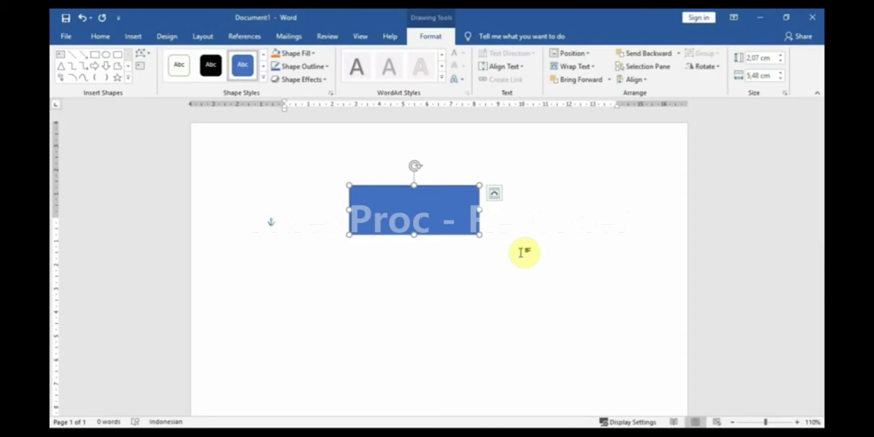
Draw a circle about 3.1 cm across below the rectangle and a flat ellipse about 3.5 by 1.2 cm beside it
left_click(106, 54)
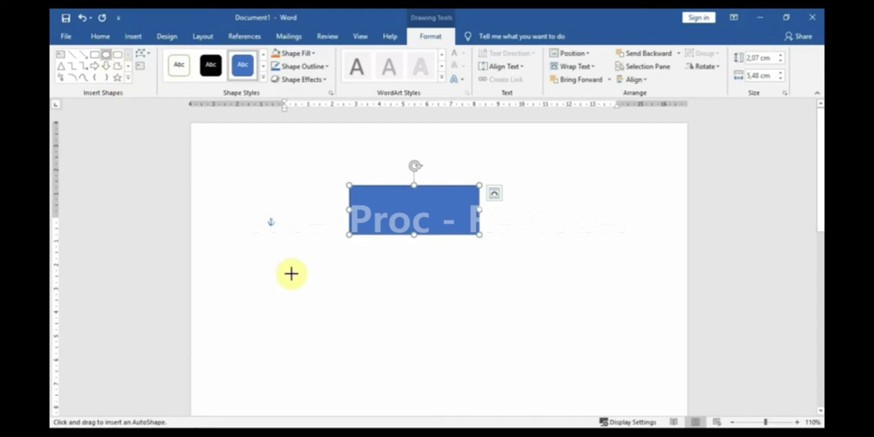
left_click_drag(291, 273, 382, 374)
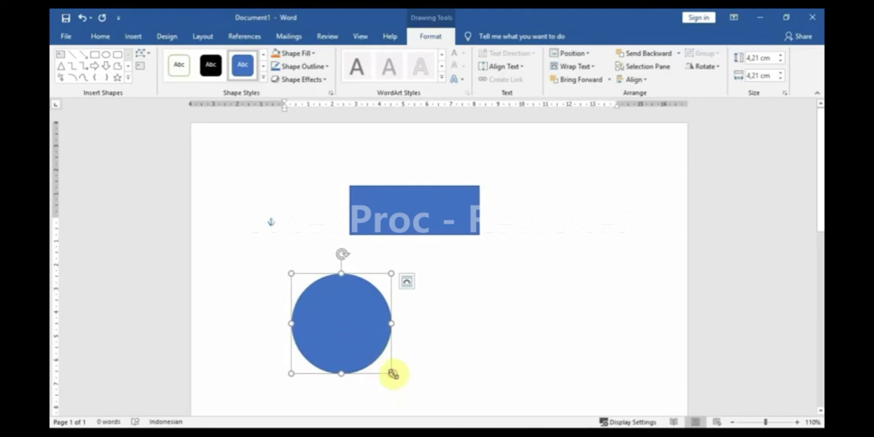
left_click_drag(393, 374, 365, 331)
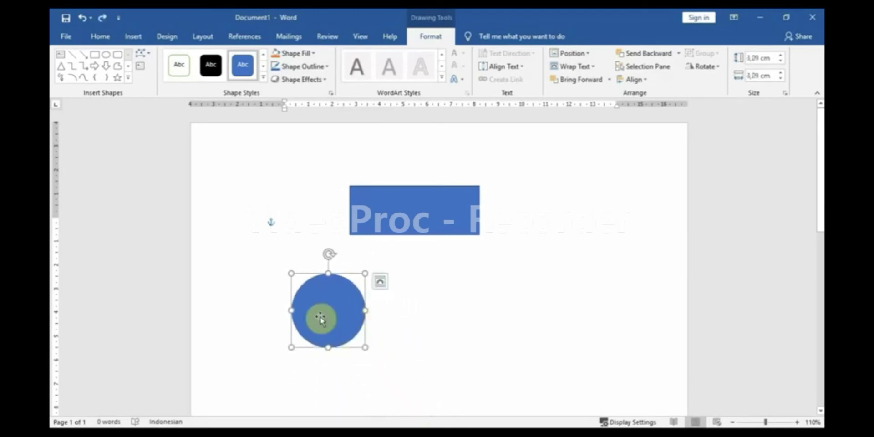
left_click(106, 55)
left_click_drag(408, 289, 449, 317)
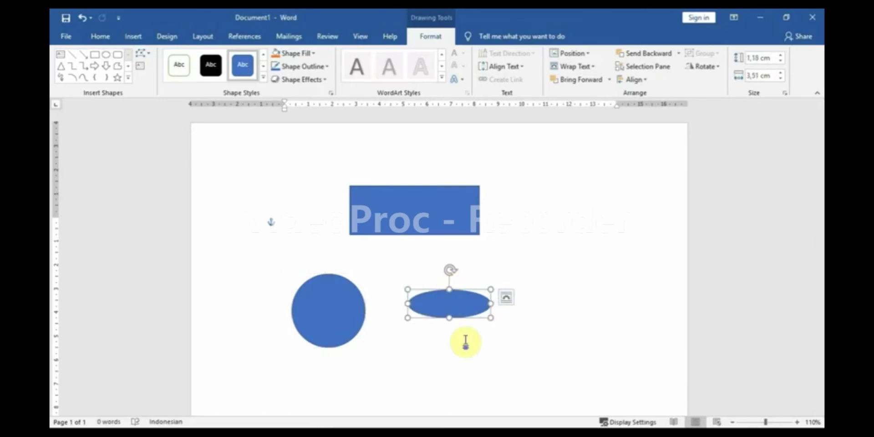
Resize the rectangle to about 5.1 cm wide and 1.8 cm high, and move it slightly toward the page's left side
left_click(461, 233)
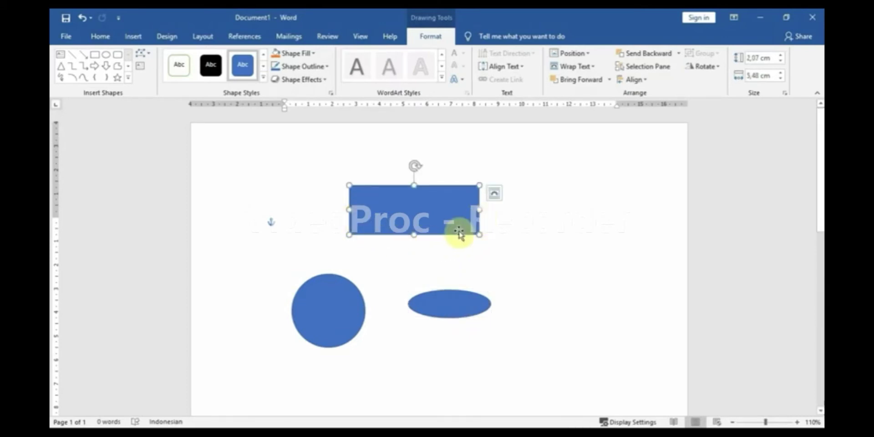
mouse_move(480, 210)
left_mouse_down()
mouse_move(539, 220)
mouse_move(489, 221)
left_mouse_up()
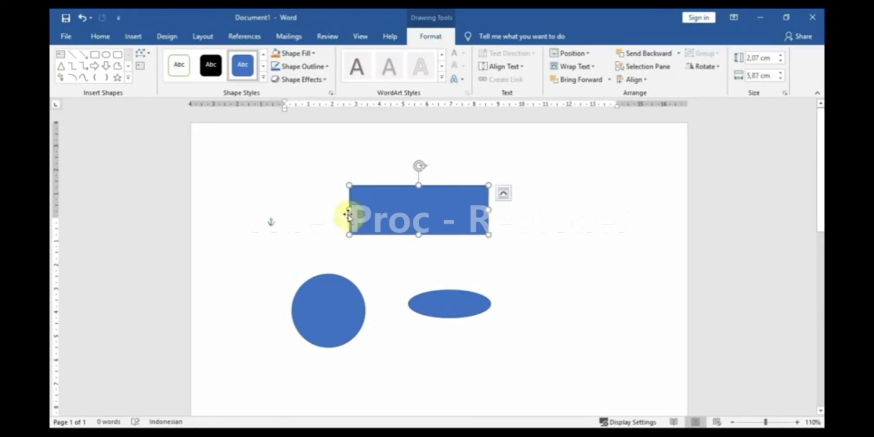
left_click_drag(349, 210, 382, 222)
mouse_move(435, 234)
left_mouse_down()
mouse_move(438, 255)
mouse_move(437, 227)
left_mouse_up()
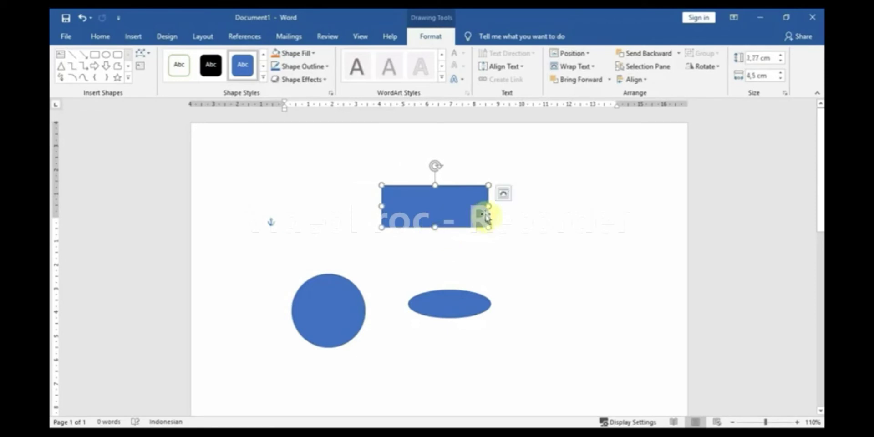
left_click_drag(488, 207, 503, 209)
left_click_drag(485, 224, 443, 227)
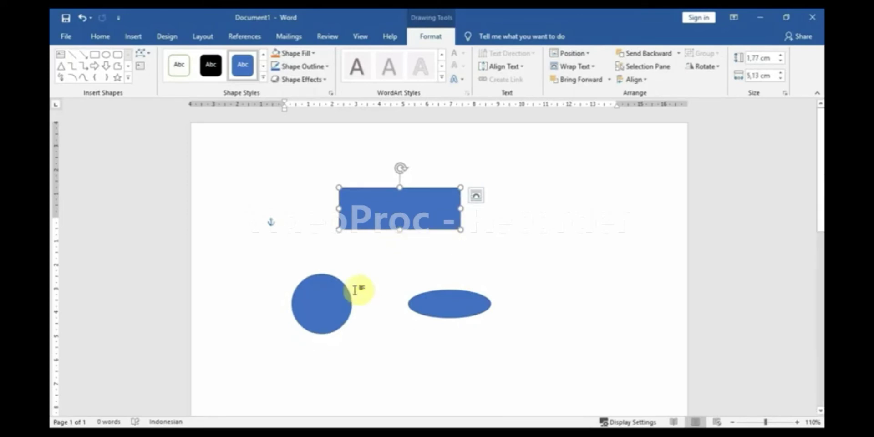
Stretch the circle into a tall ellipse about 3.1 cm wide and 5.7 cm high
left_click(335, 314)
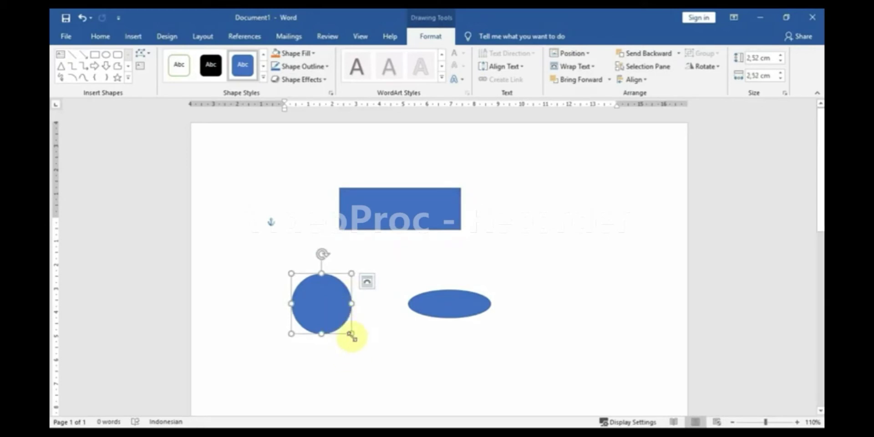
left_click_drag(352, 336, 334, 319)
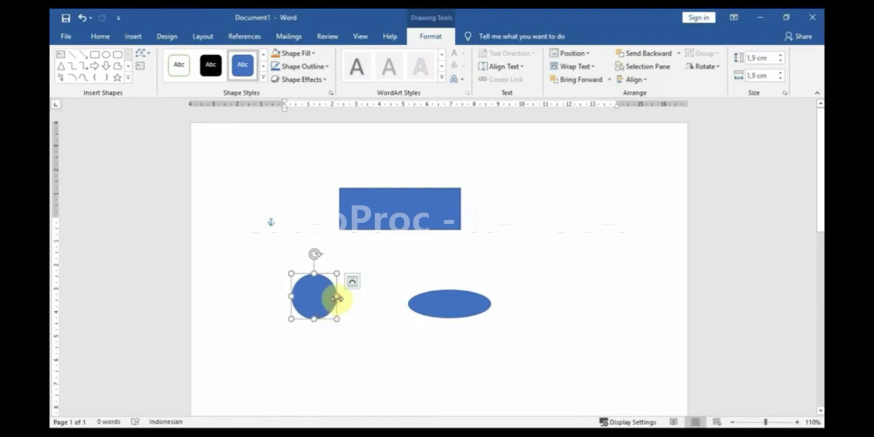
left_click_drag(337, 299, 395, 307)
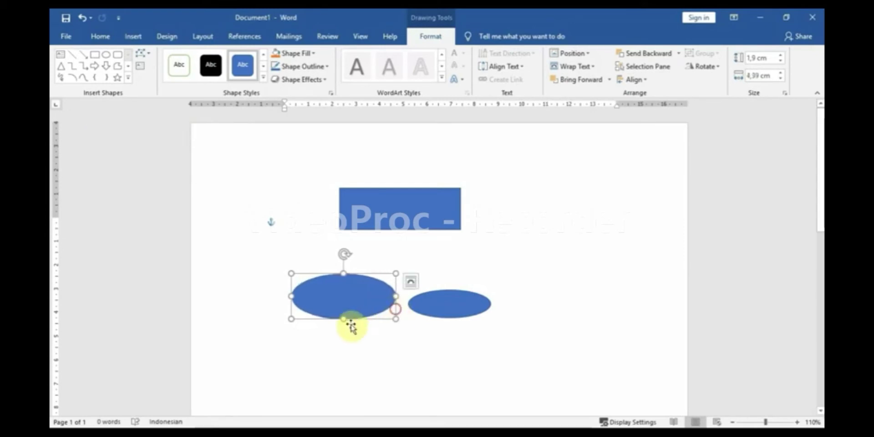
left_click_drag(344, 321, 343, 404)
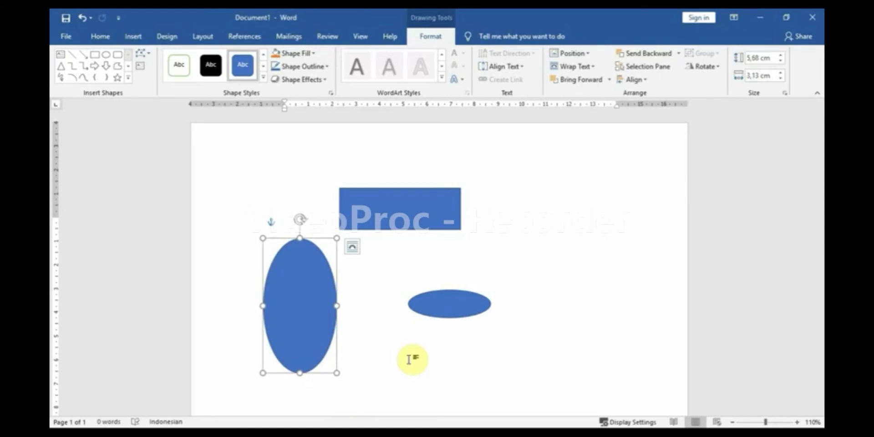
Draw a square about 4.3 cm wide right of the rectangle and a narrow triangle about 1.4 by 5.8 cm below the flat ellipse
left_click(96, 55)
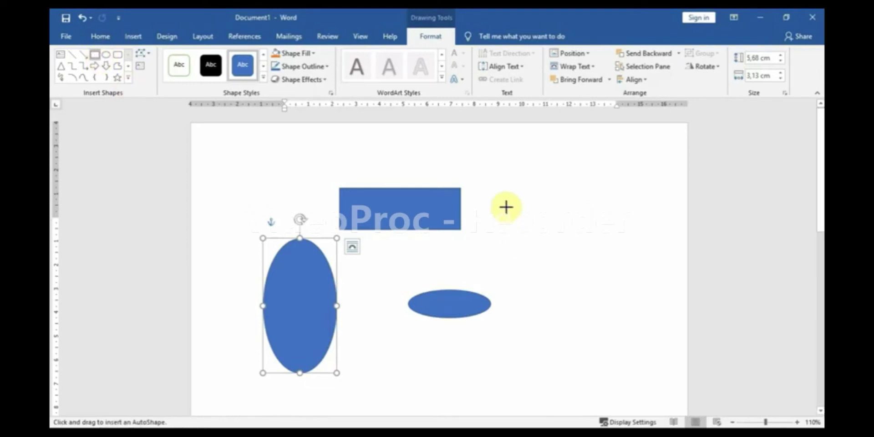
left_click_drag(506, 207, 572, 310)
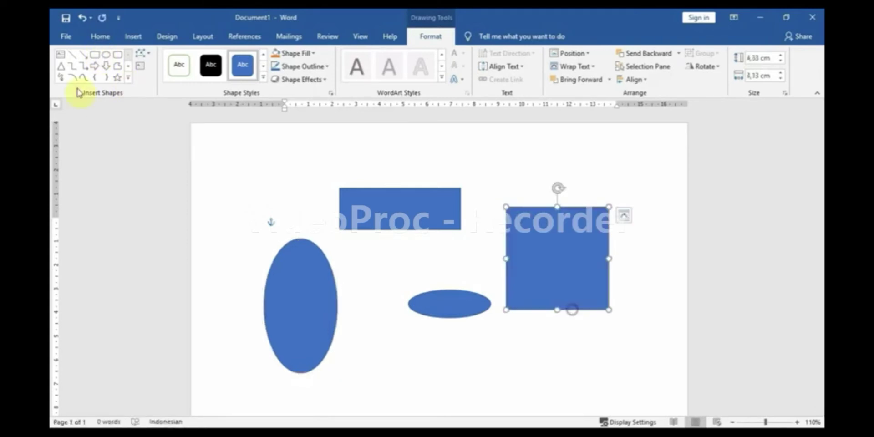
left_click(61, 66)
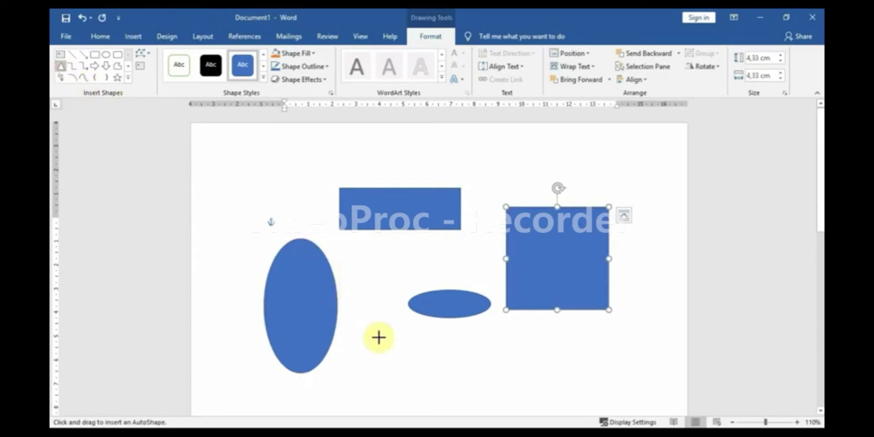
left_click_drag(393, 372, 405, 339)
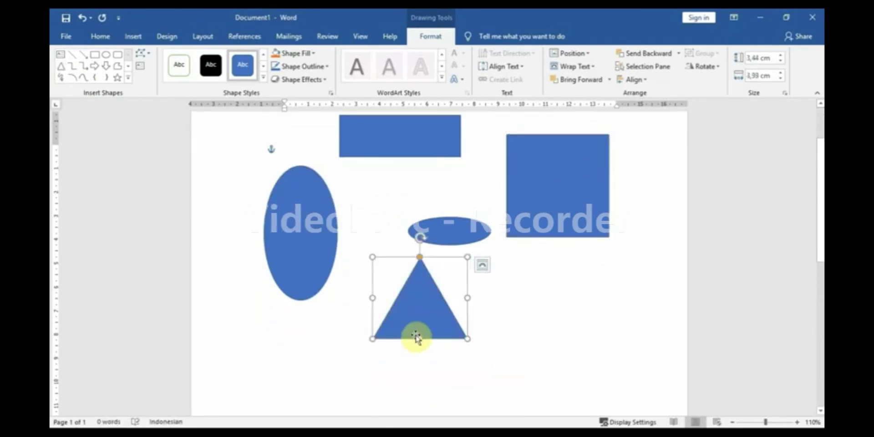
left_click_drag(469, 299, 408, 318)
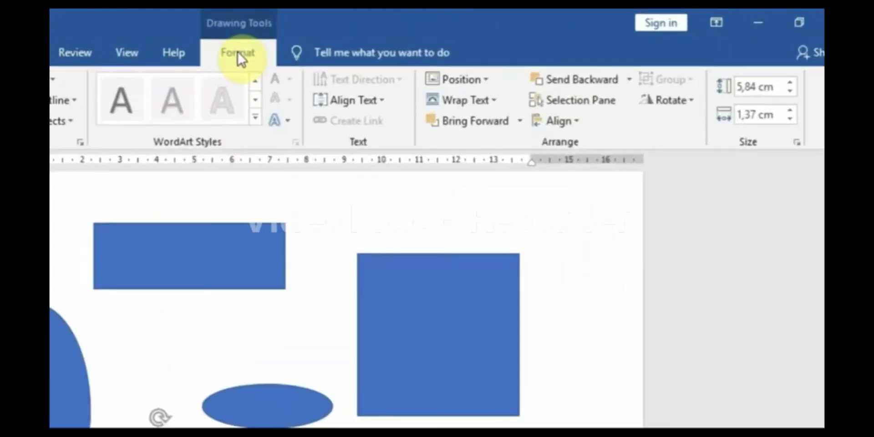
Set the top rectangle's height and width to 4 cm each
left_click(233, 280)
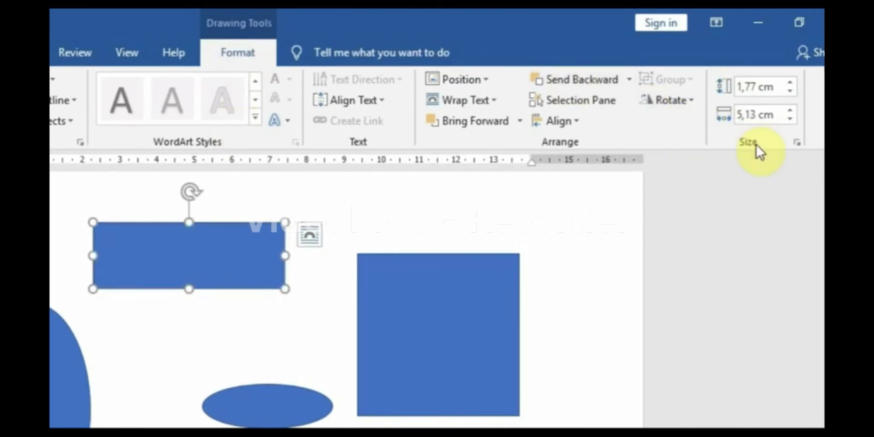
left_click(774, 85)
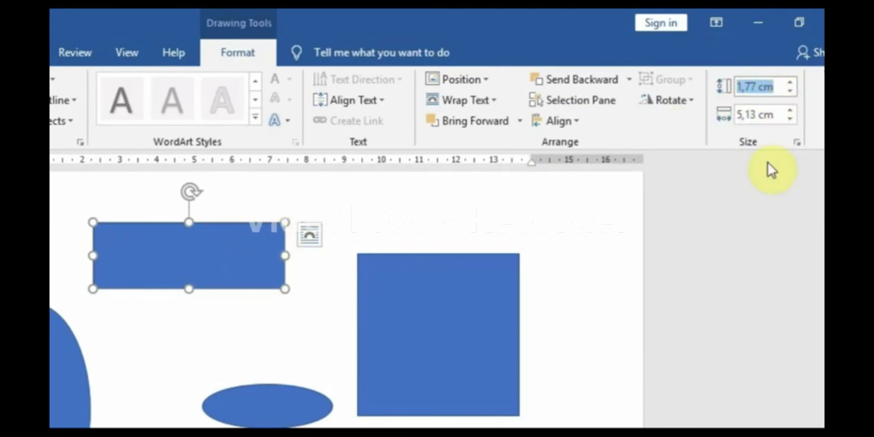
type("4")
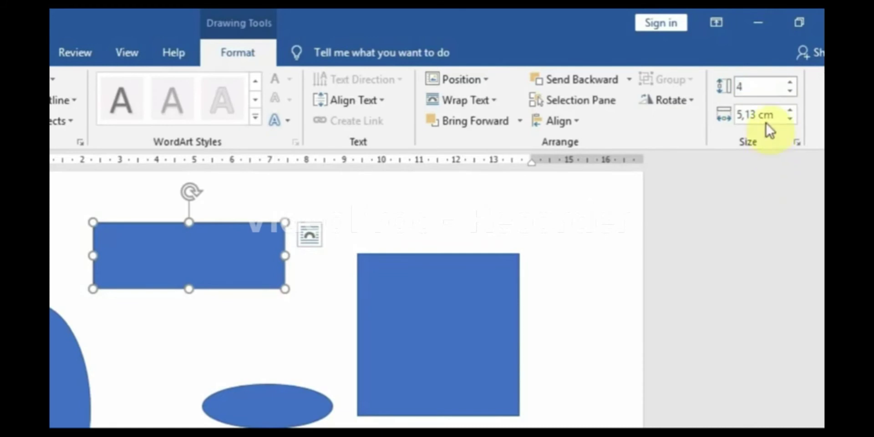
key("Tab")
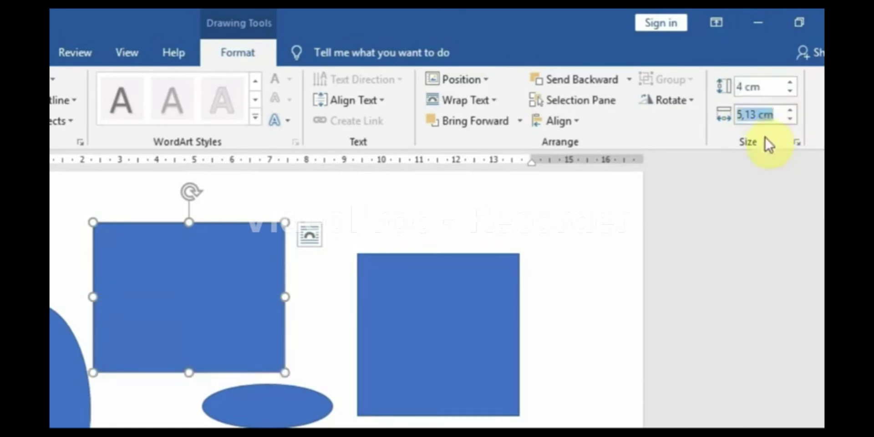
type("4")
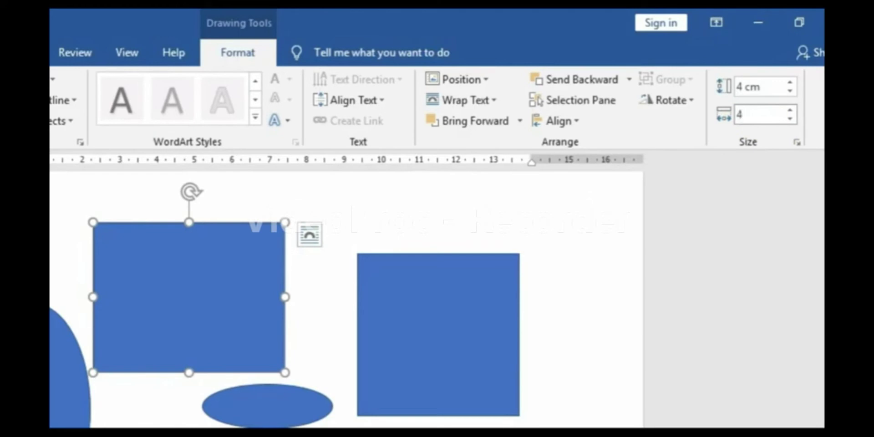
key("Return")
Set the tall ellipse's height and width to 4 cm each
left_click(61, 390)
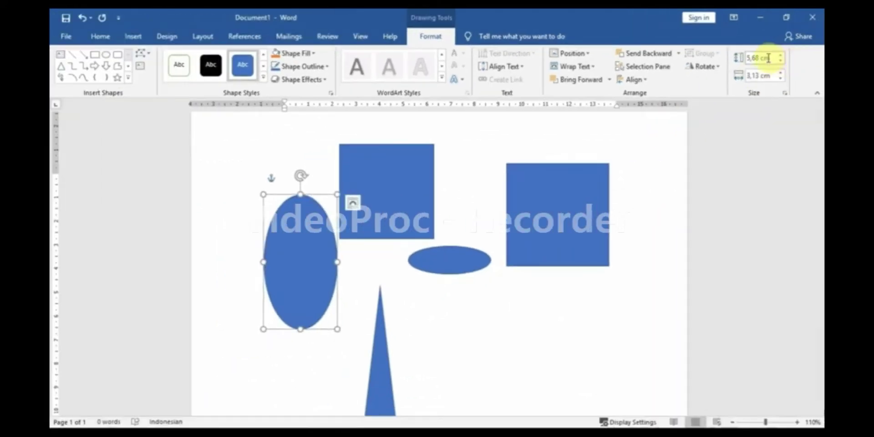
left_click(769, 58)
type("4")
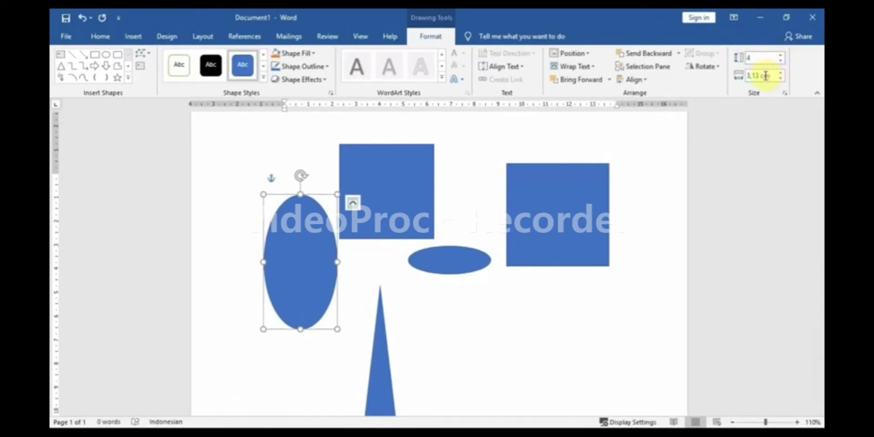
left_click(765, 76)
type("4")
left_click(667, 255)
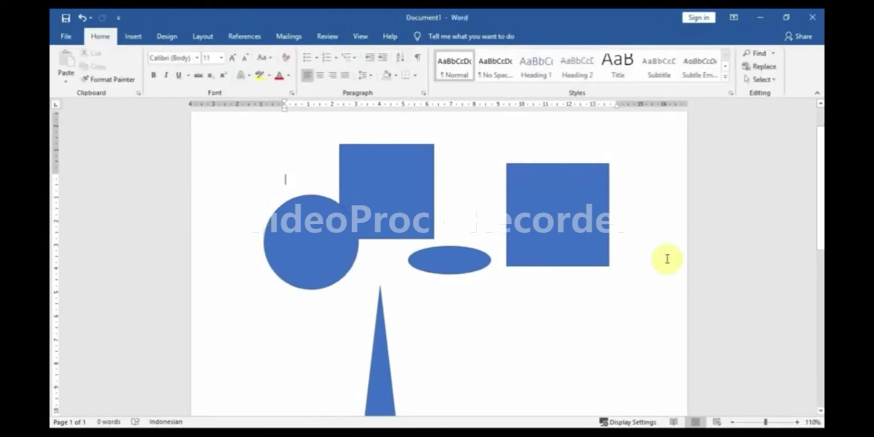
Set the small flat ellipse's height and width to 2 cm each
left_click(460, 268)
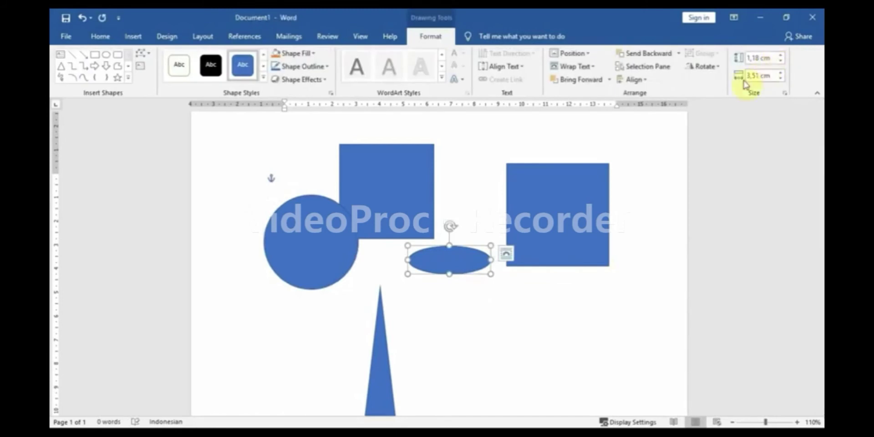
left_click(765, 58)
type("2")
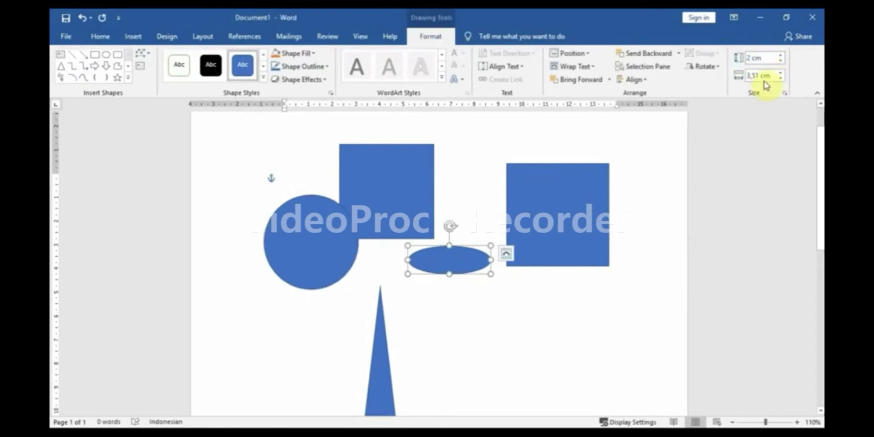
left_click(766, 72)
type("2")
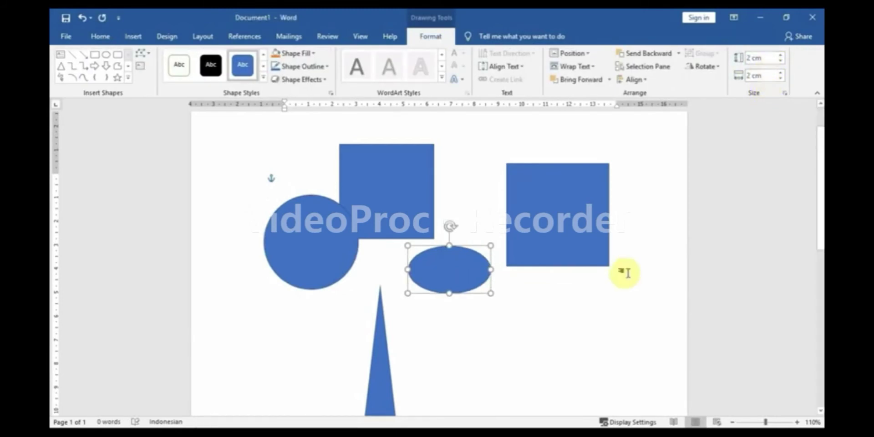
left_click(619, 278)
Set the narrow triangle's height and width to 3 cm each
left_click(377, 351)
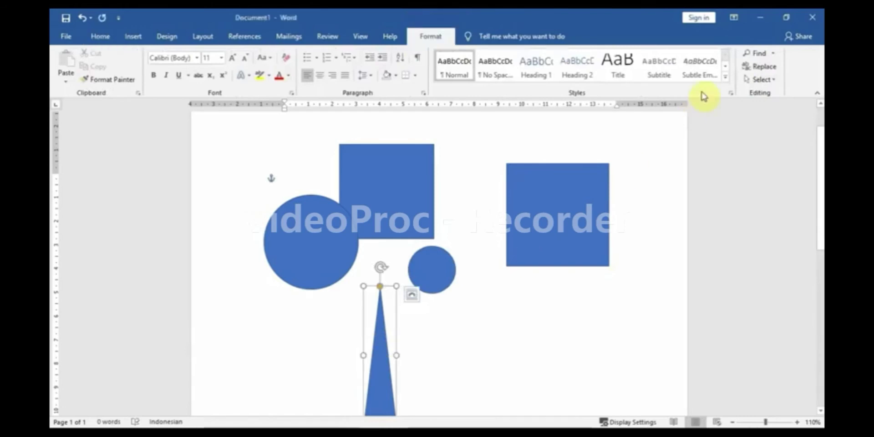
left_click(763, 56)
type("3")
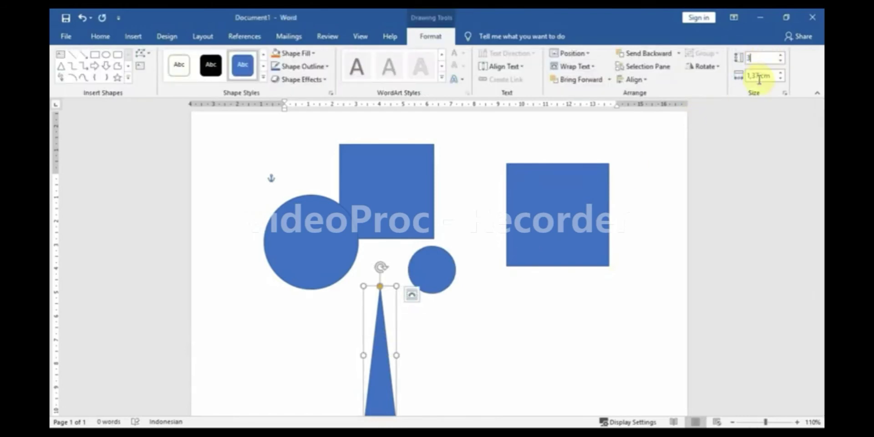
key("Tab")
type("3")
left_click(590, 330)
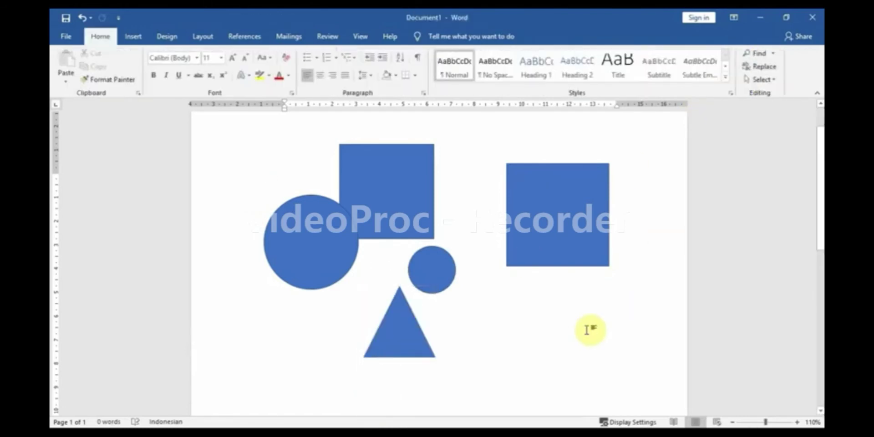
Apply the black gradient theme style to the 4 cm square beside the large circle
left_click(433, 229)
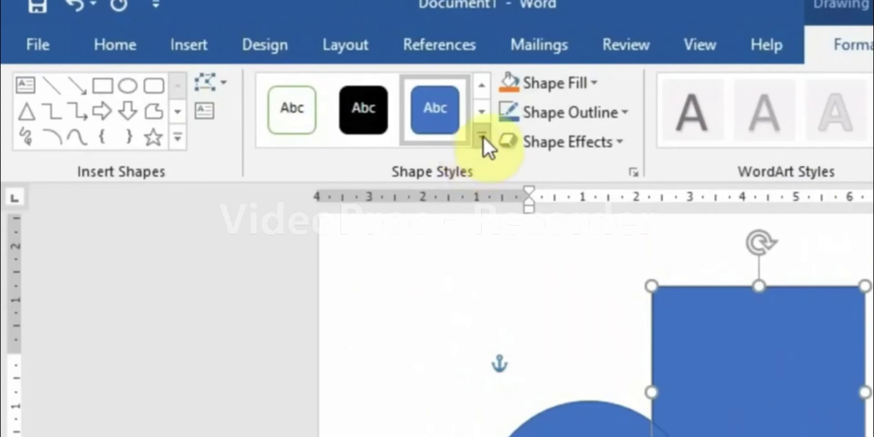
left_click(482, 137)
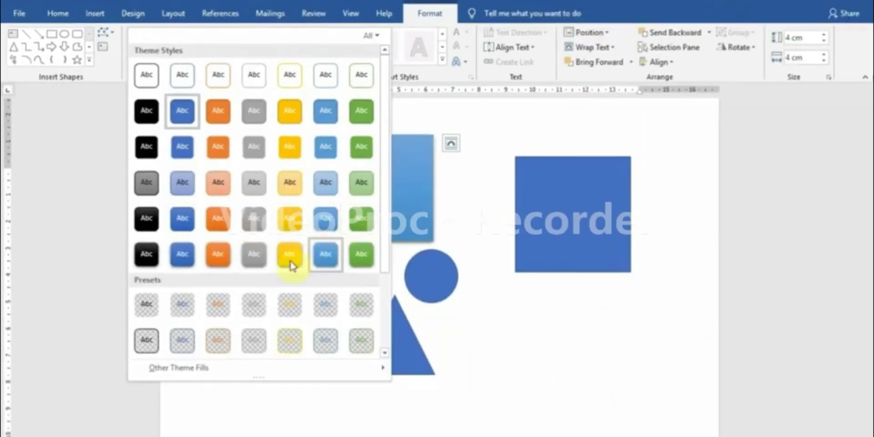
left_click(146, 218)
left_click(530, 287)
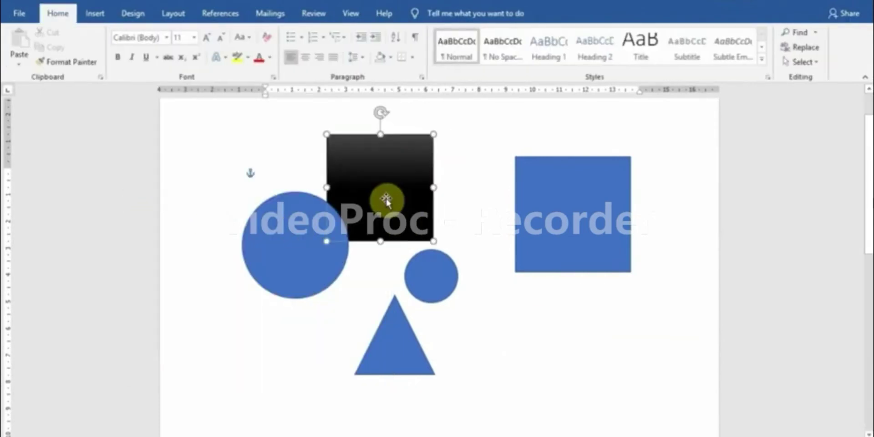
Change the fill of the black square to standard yellow
left_click(386, 197)
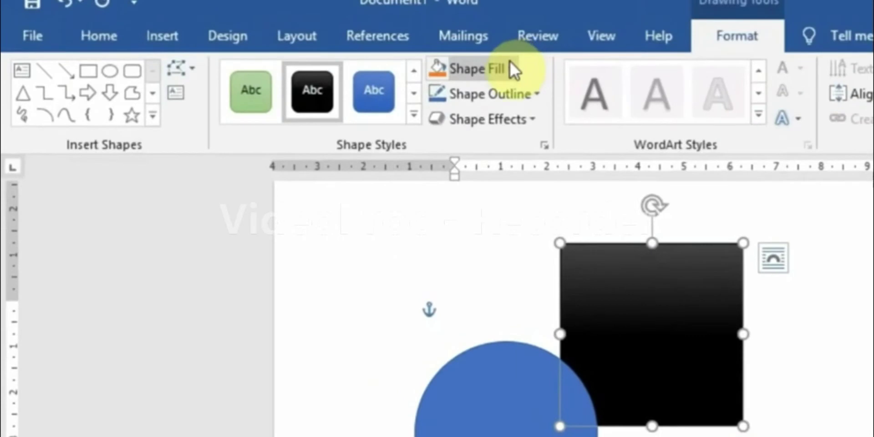
left_click(336, 40)
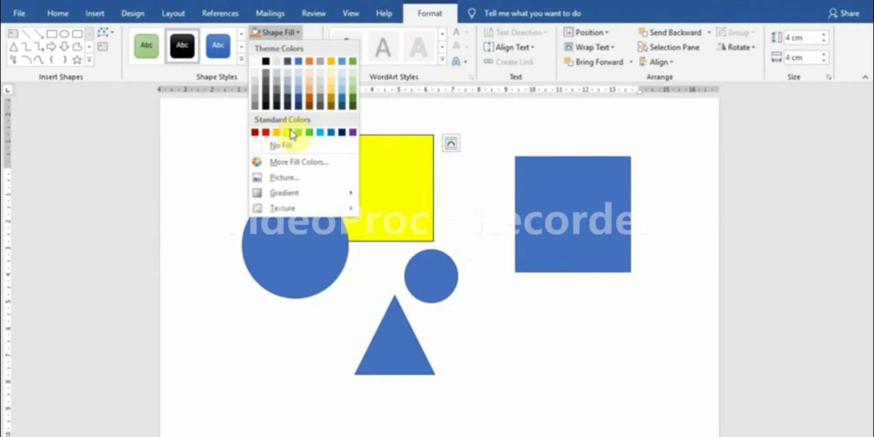
left_click(293, 132)
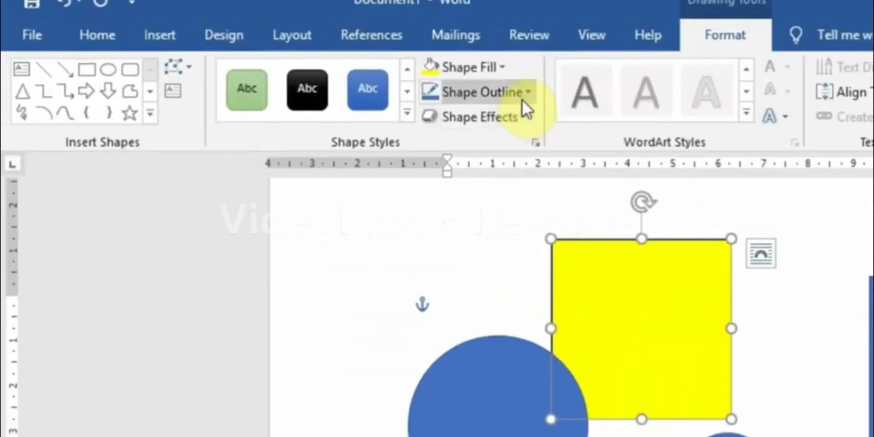
Give the yellow square a thicker black outline
left_click(528, 95)
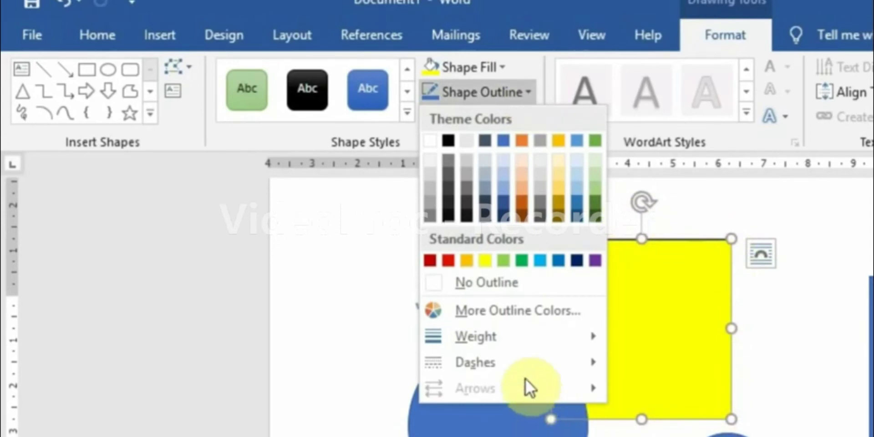
mouse_move(498, 336)
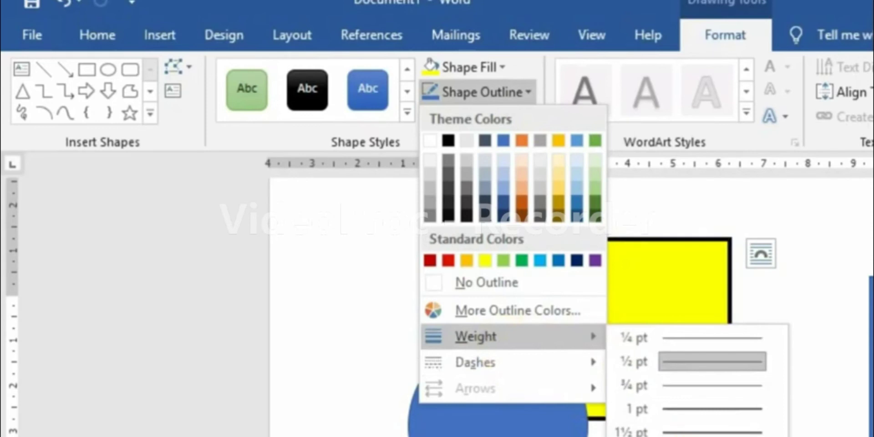
left_click(699, 432)
left_click(523, 99)
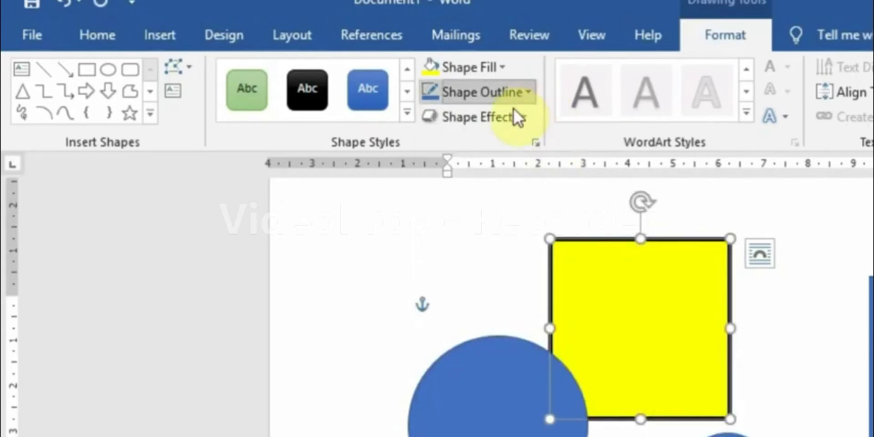
mouse_move(482, 357)
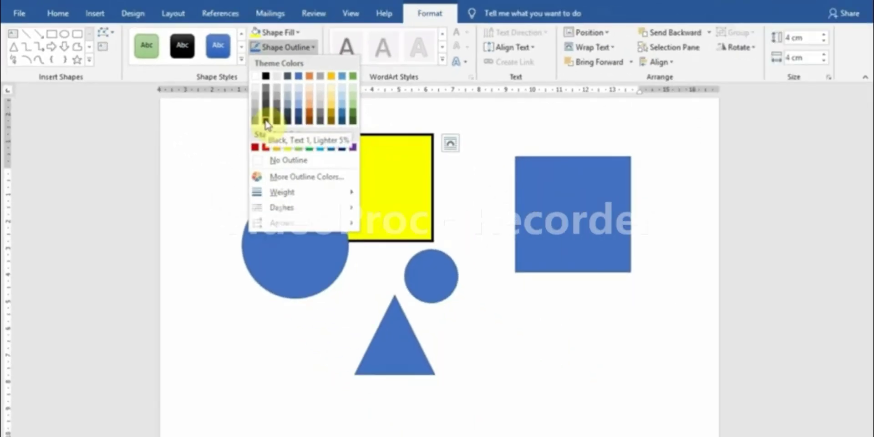
left_click(312, 144)
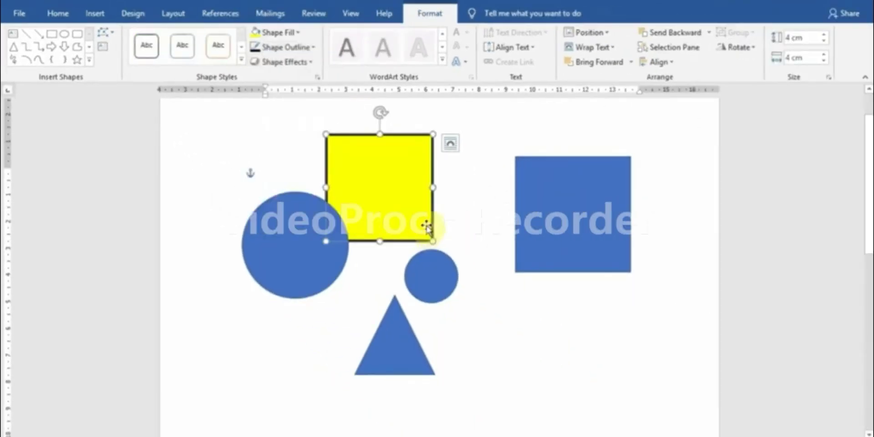
Try a parallel 3-D rotation effect on the yellow square and undo it
left_click(307, 63)
mouse_move(303, 118)
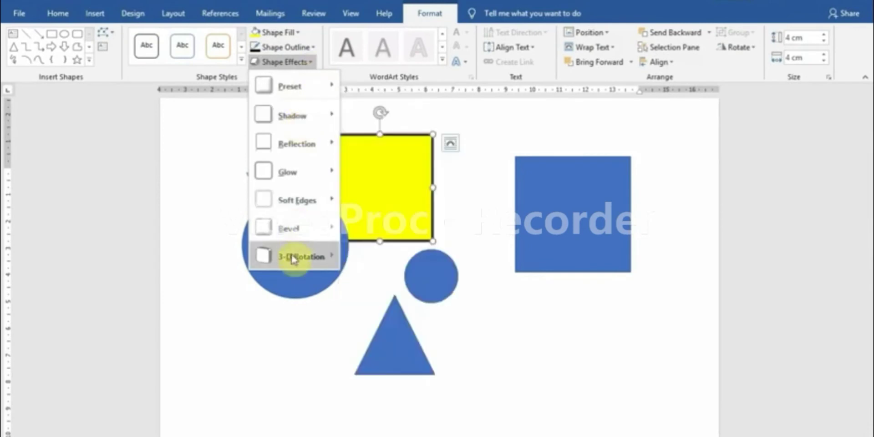
mouse_move(293, 259)
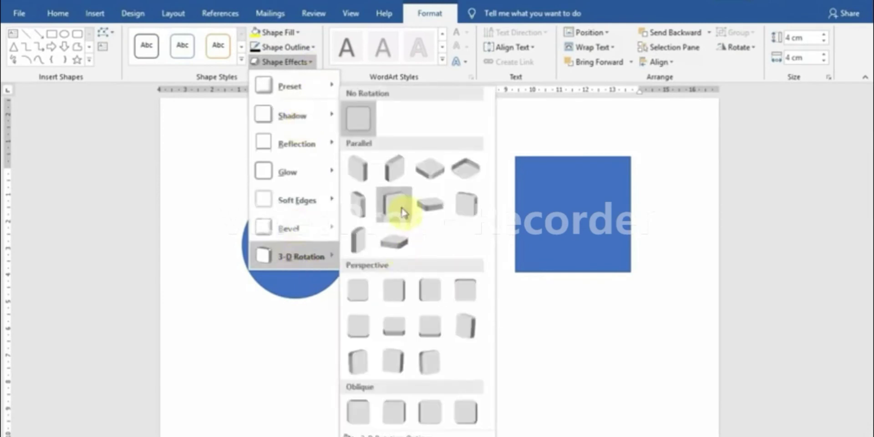
left_click(392, 242)
left_click(501, 317)
key("ctrl+z")
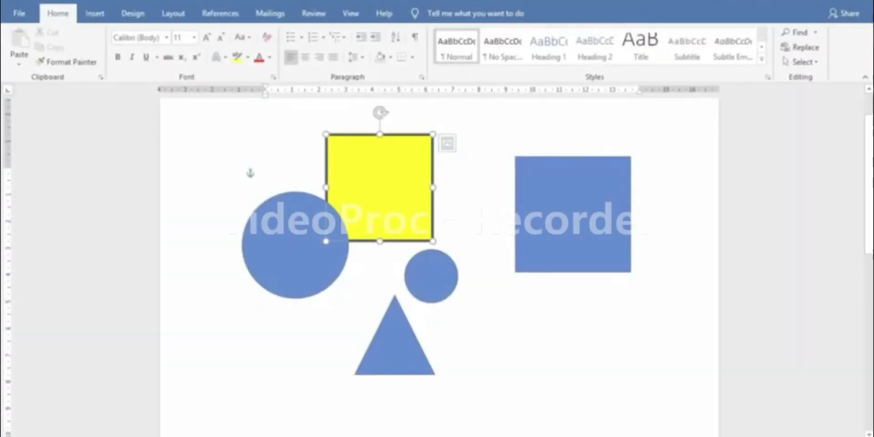
Move the large blue square to the empty area below the large circle, beside the triangle
scroll(503, 332, "down", 1)
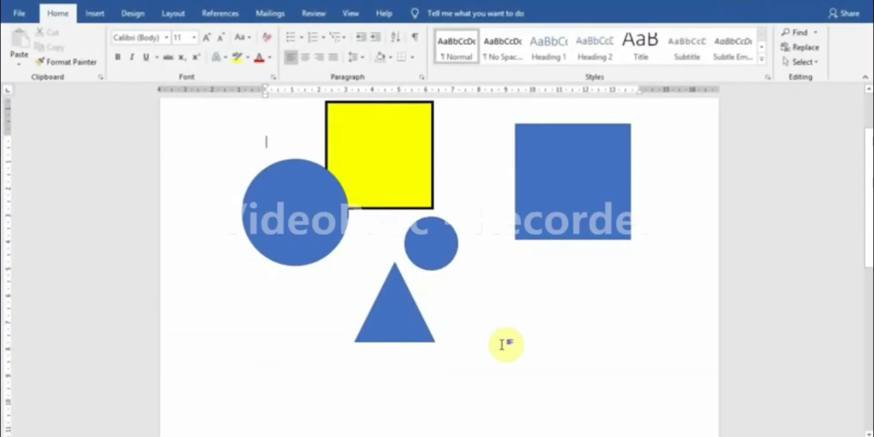
left_click(587, 203)
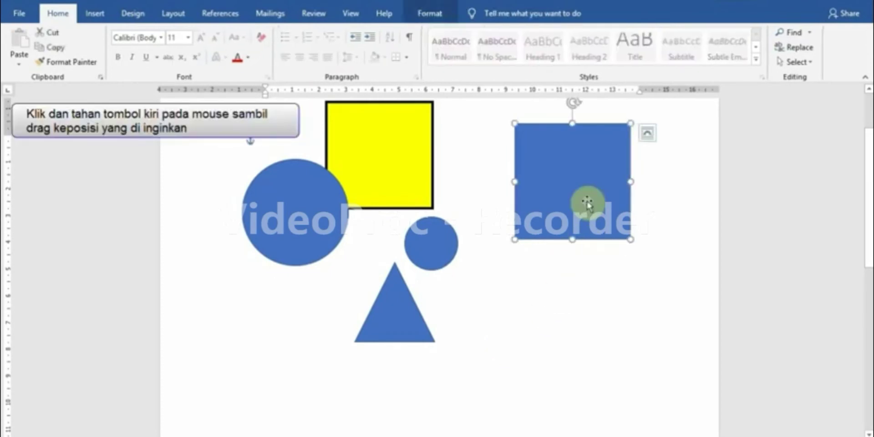
left_click_drag(587, 203, 286, 369)
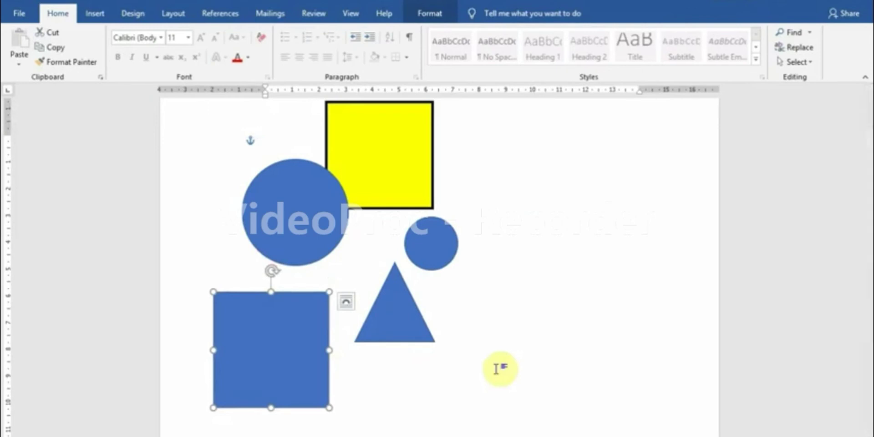
Delete the blue square, the triangle and both circles together, keeping only the yellow square
left_click(304, 374, "ctrl")
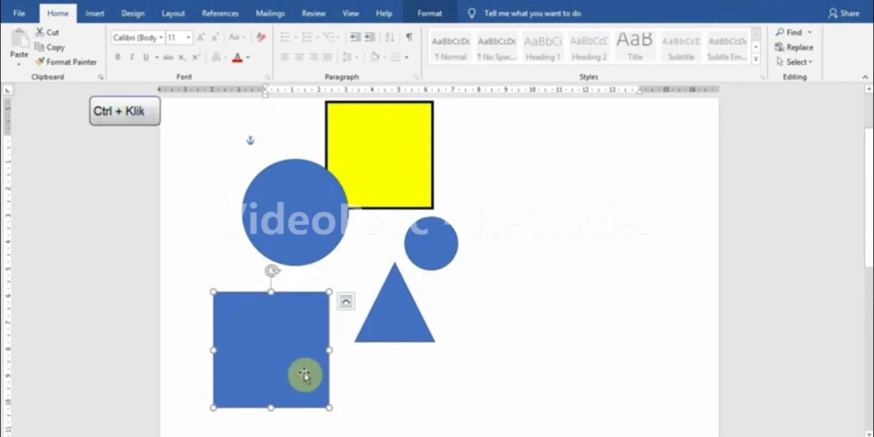
left_click(409, 341, "ctrl")
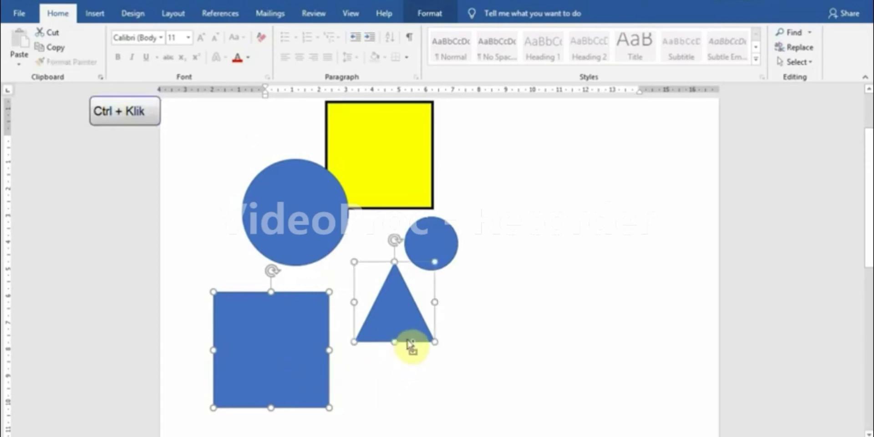
left_click(459, 269, "ctrl")
left_click(328, 244, "ctrl")
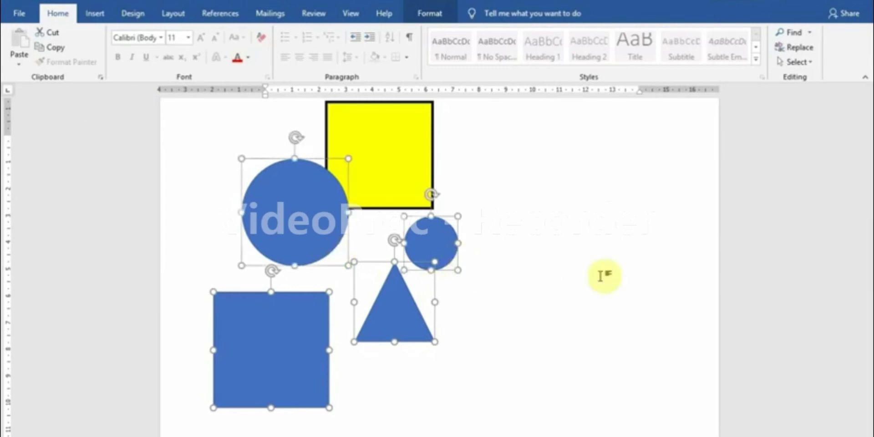
key("Delete")
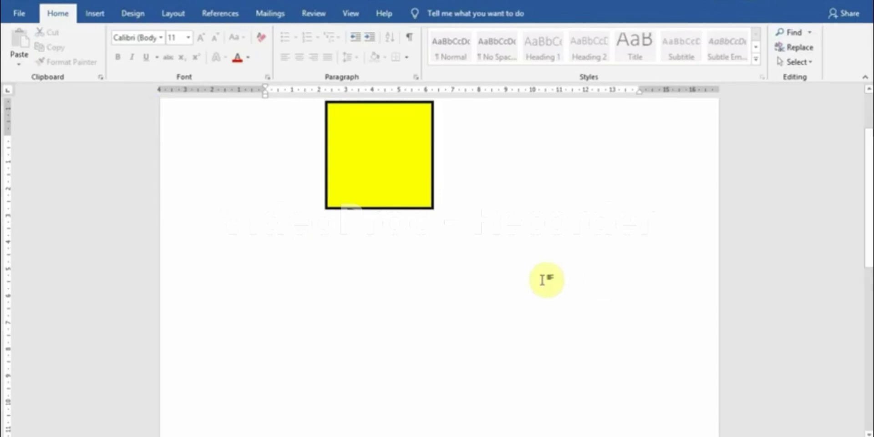
Copy and paste the yellow square, placing the copy below the original, and delete that copy
left_click(414, 208)
scroll(487, 259, "up", 1)
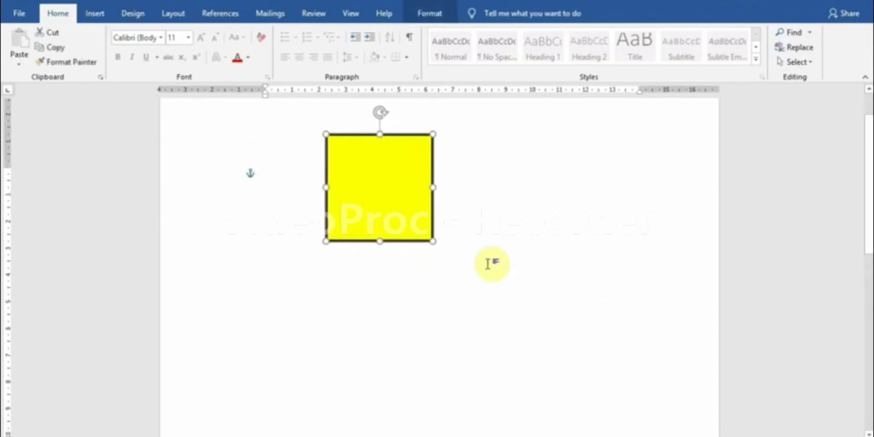
key("ctrl+c")
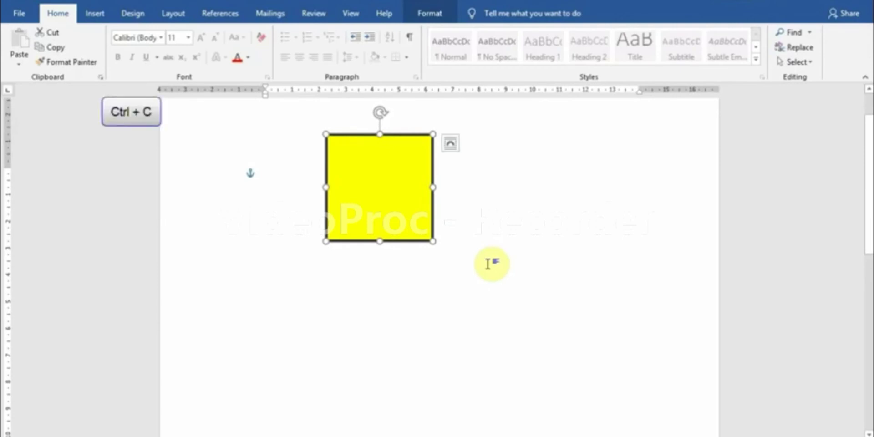
key("ctrl+v")
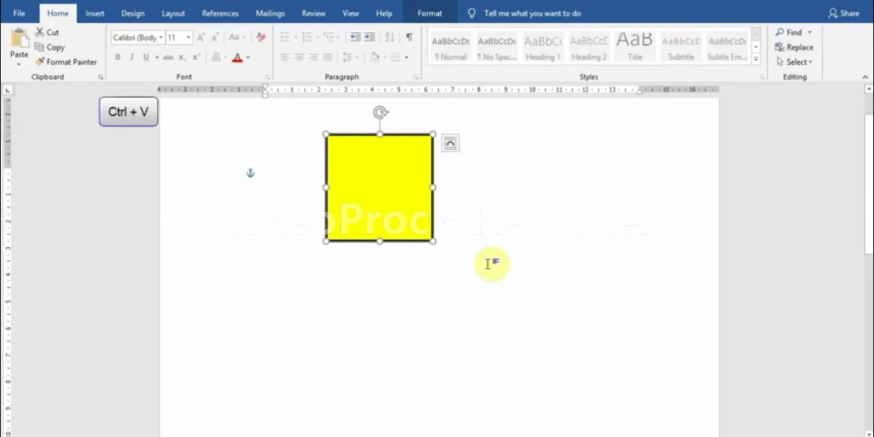
left_click_drag(424, 252, 419, 374)
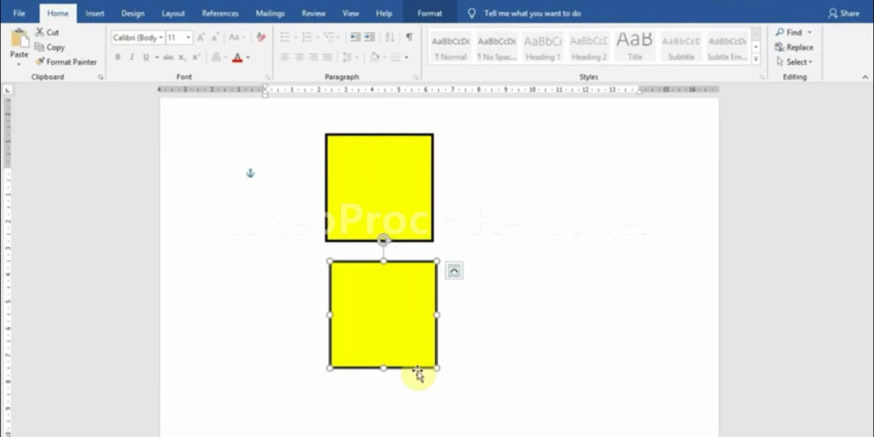
key("Delete")
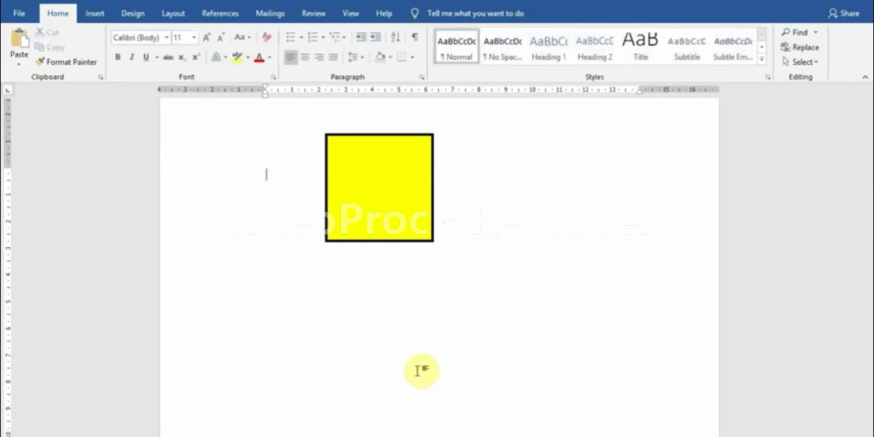
Duplicate the yellow square straight down, vertically aligned with the original and leaving a small gap
left_click(414, 242)
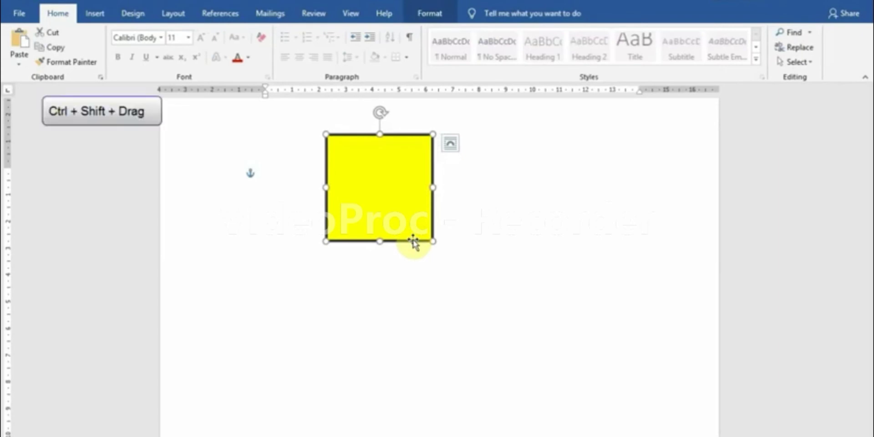
left_click_drag(413, 241, 414, 244)
left_click_drag(414, 244, 410, 348)
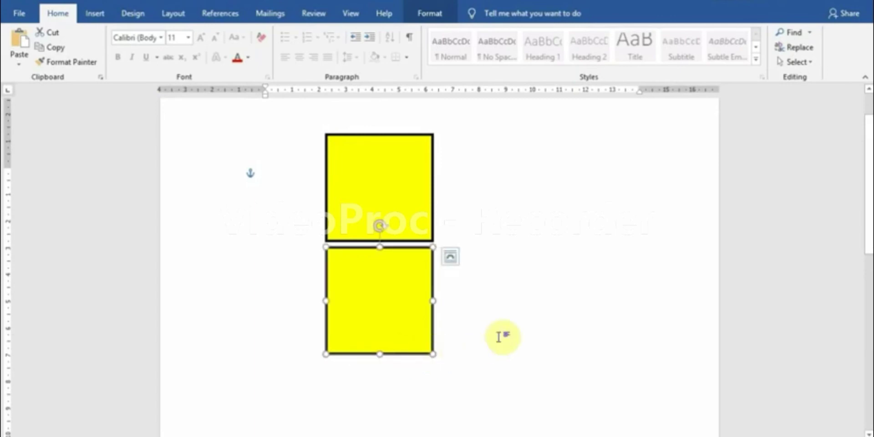
Duplicate the upper yellow square horizontally to its right, and duplicate that copy straight down to complete a two-by-two grid
left_click(421, 200)
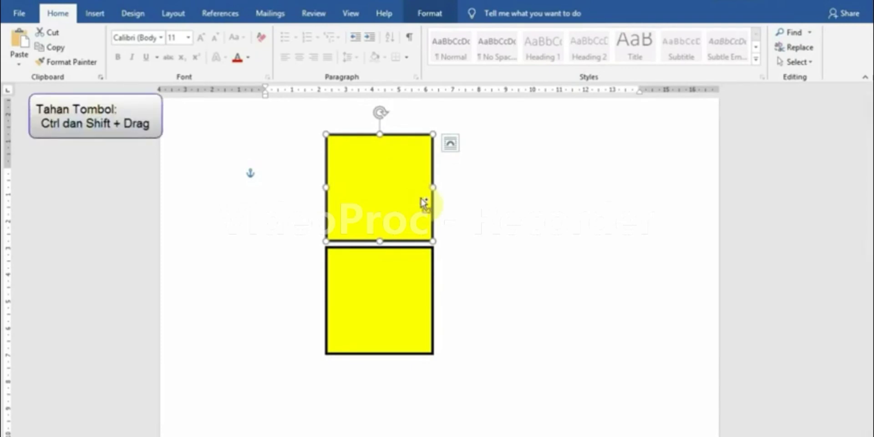
left_click_drag(423, 203, 530, 212)
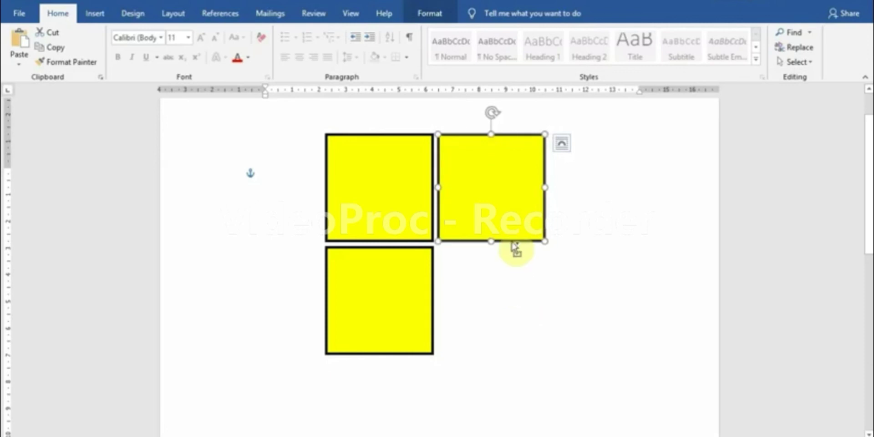
left_click_drag(515, 246, 511, 345)
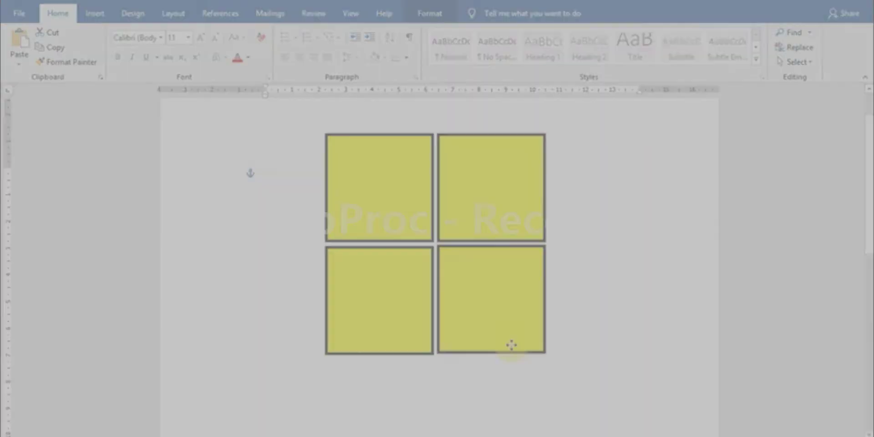
left_click(581, 336)
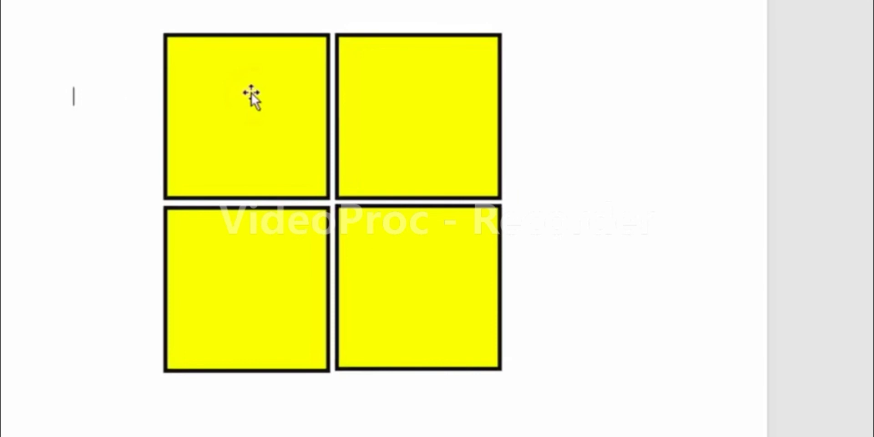
Add the text "KOTAK" inside the upper-left yellow square and colour it black
right_click(251, 93)
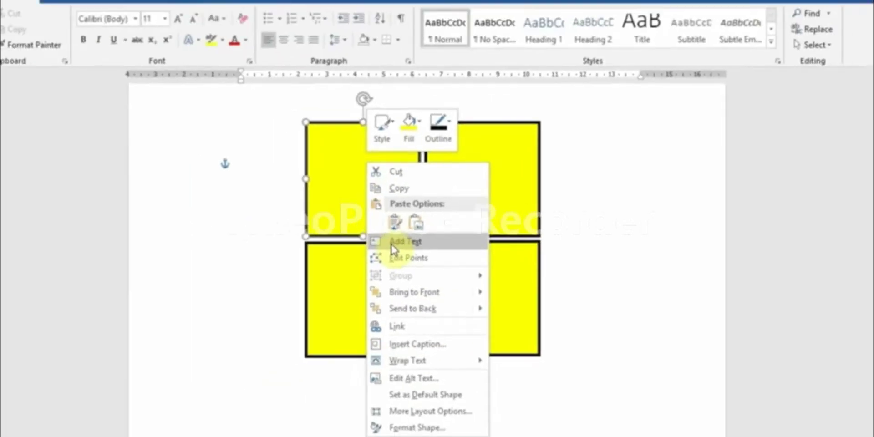
left_click(287, 207)
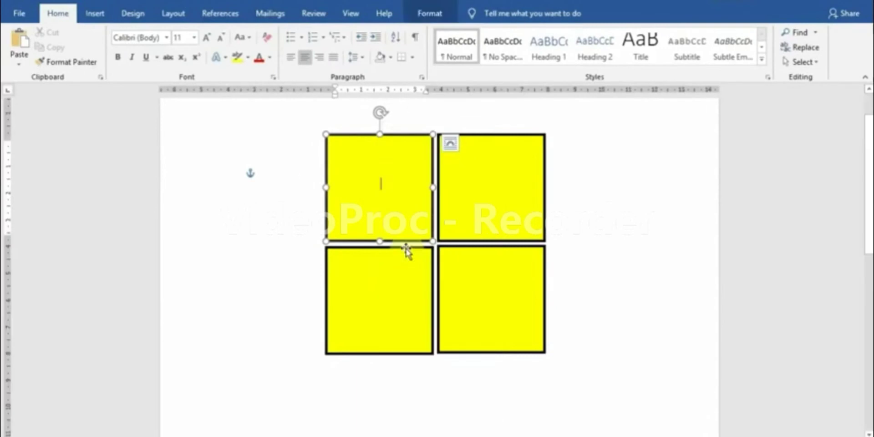
type("text")
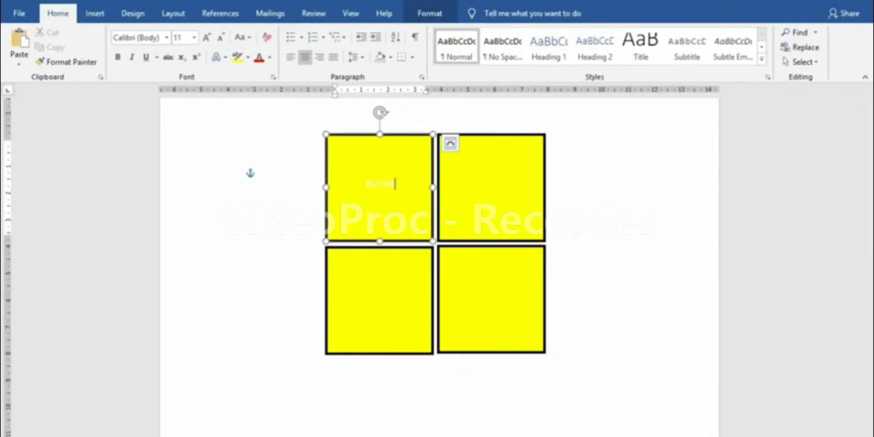
left_click_drag(413, 210, 377, 190)
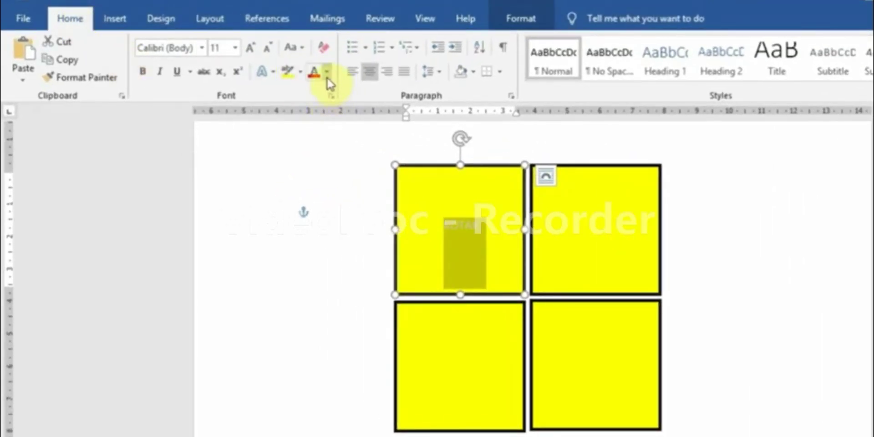
left_click(327, 76)
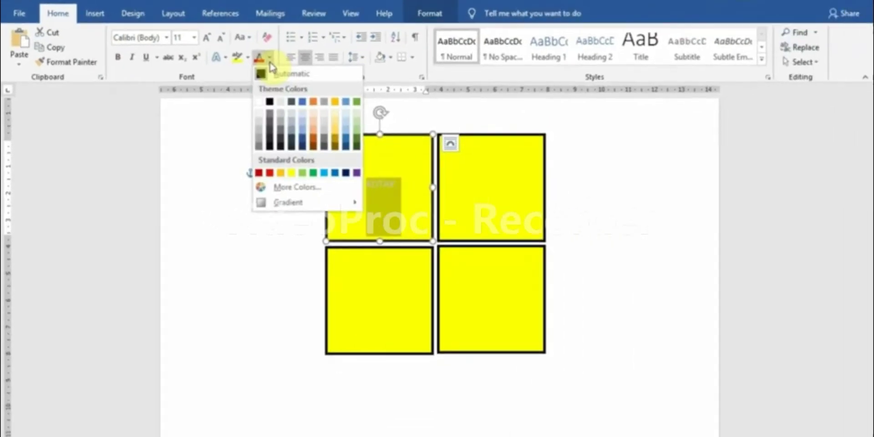
left_click(269, 102)
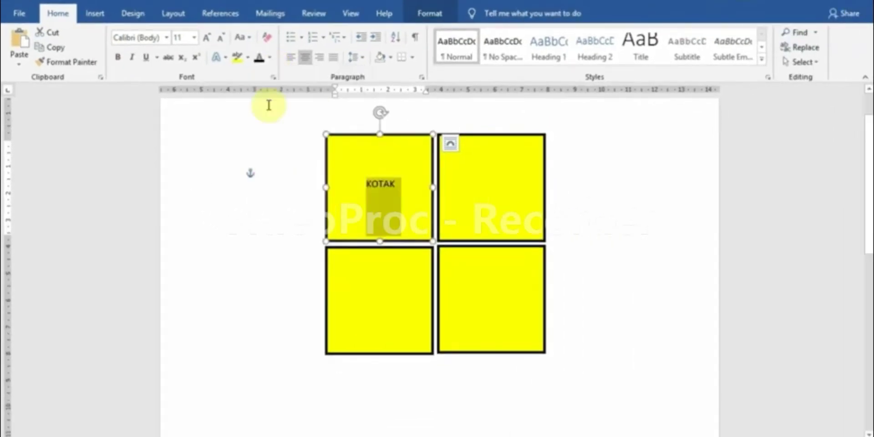
left_click(646, 208)
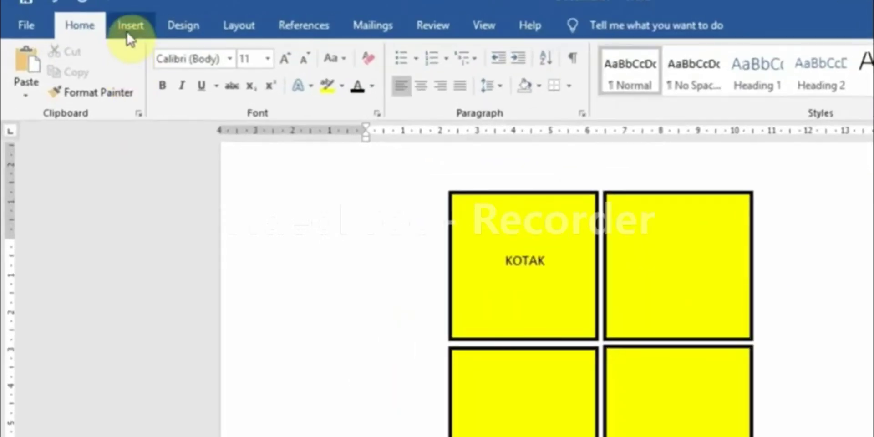
Insert a text box about 6.37 cm wide and 3.66 cm high, starting inside the upper-right square, containing "Kotak 2"
left_click(129, 27)
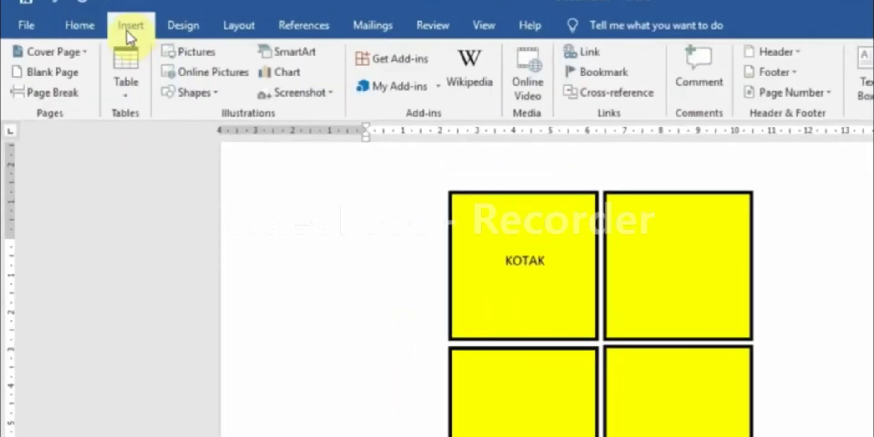
left_click(201, 93)
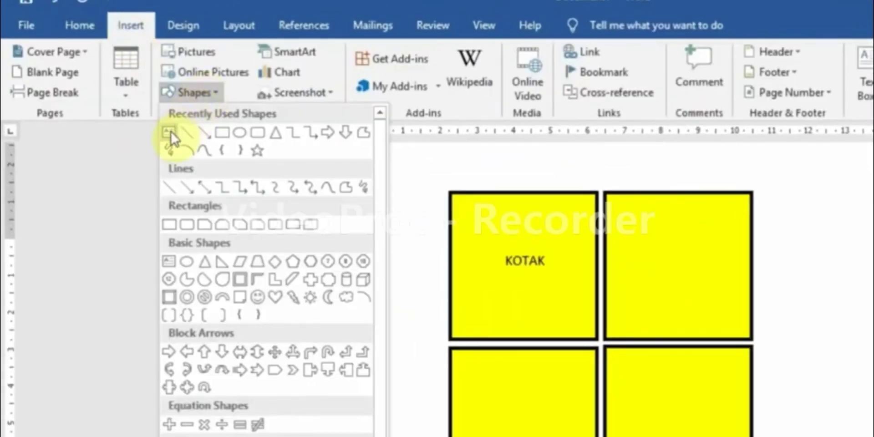
left_click(172, 133)
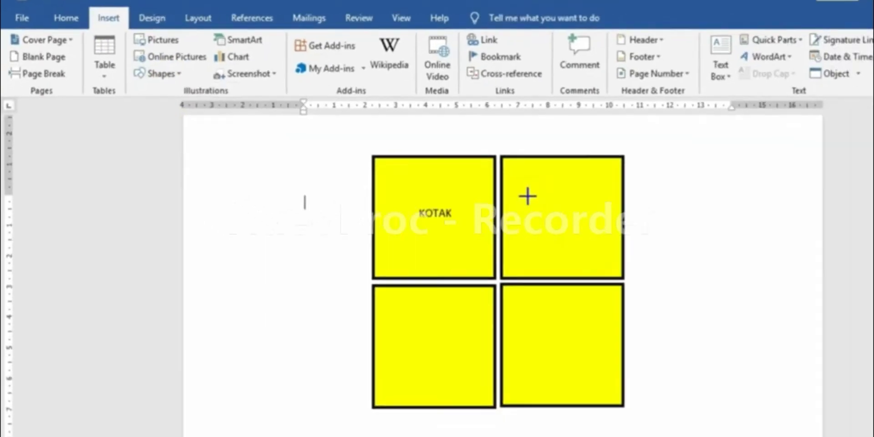
left_click_drag(616, 232, 843, 363)
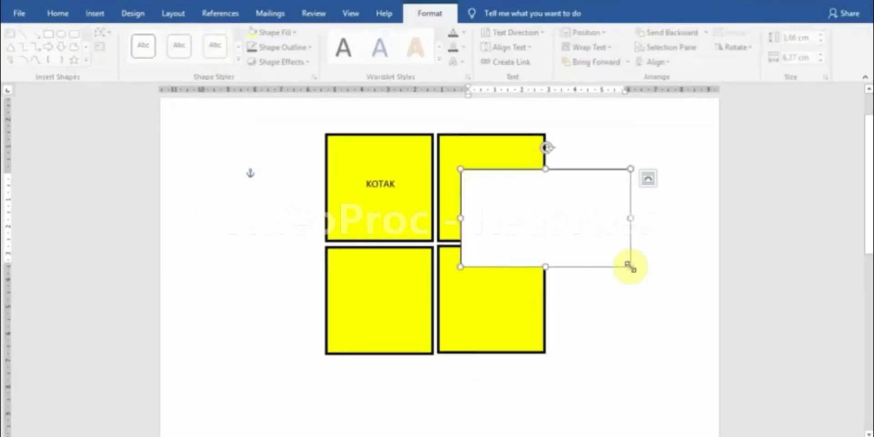
type("kOTAK 2")
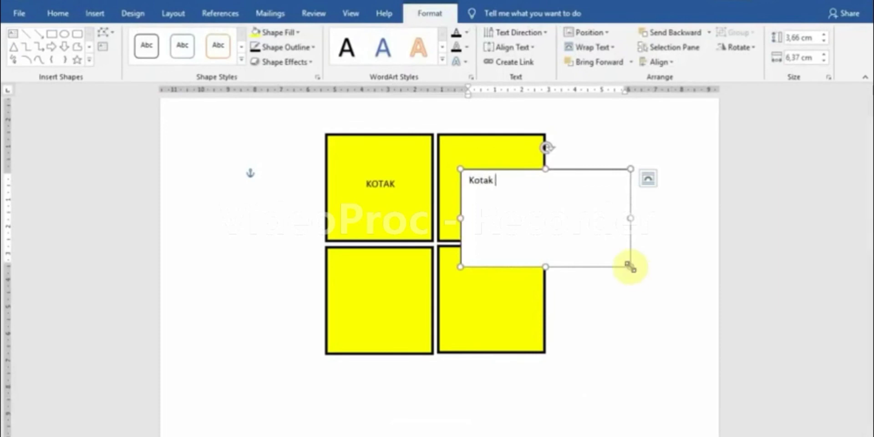
Shrink the "Kotak 2" text box to about 2.57 cm wide and 1.55 cm high, fitting it inside the upper-right square
left_click_drag(631, 268, 529, 211)
left_click(568, 221)
left_click(501, 202)
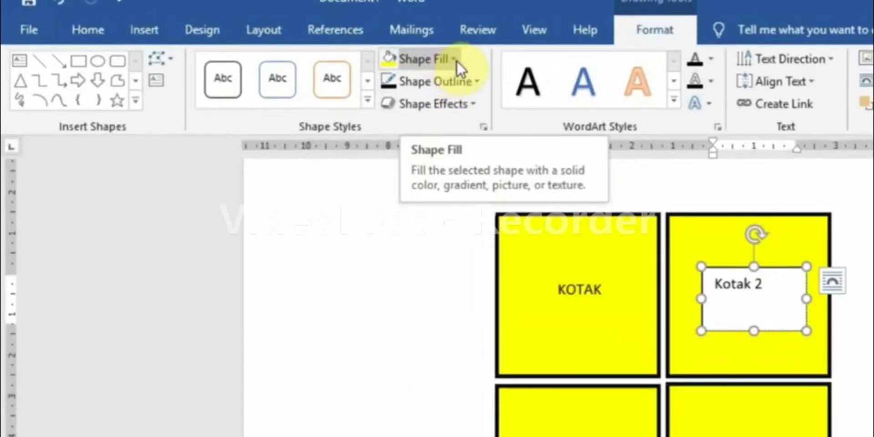
Set the "Kotak 2" text box to No Fill and No Outline
left_click(457, 61)
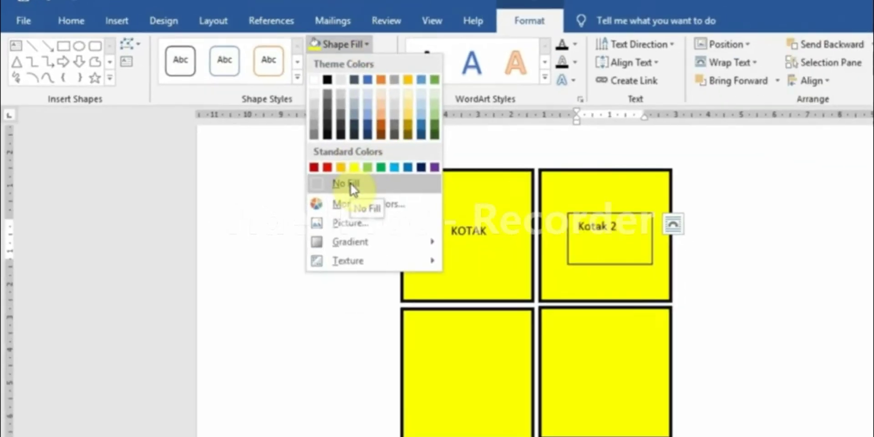
left_click(433, 230)
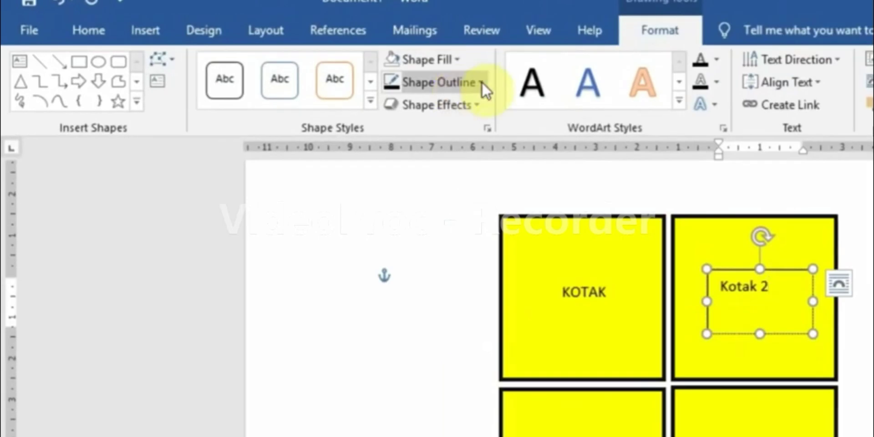
left_click(482, 82)
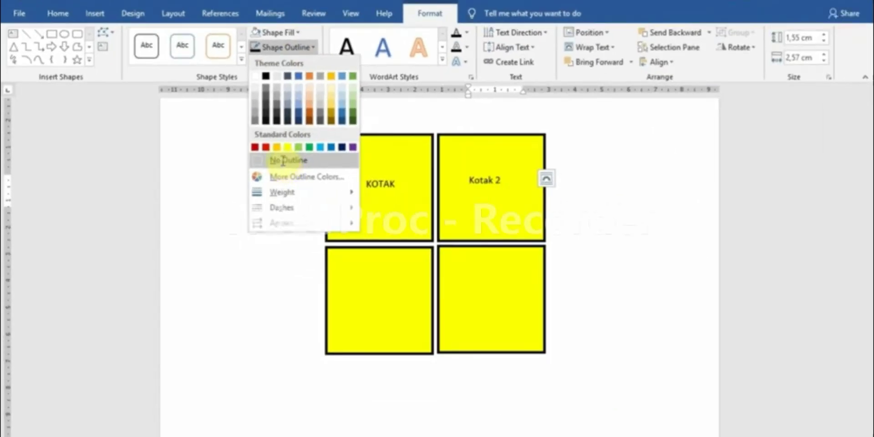
left_click(443, 255)
left_click(630, 199)
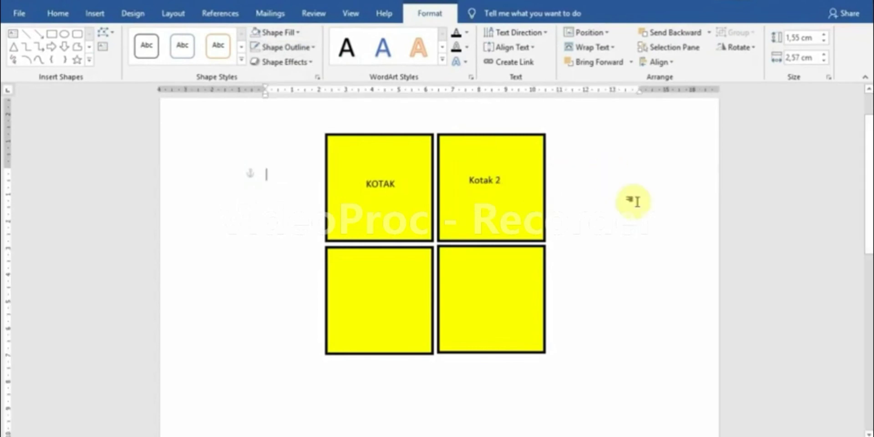
Set the font size of the "Kotak 2" text in the upper-right square to 24
left_click(494, 189)
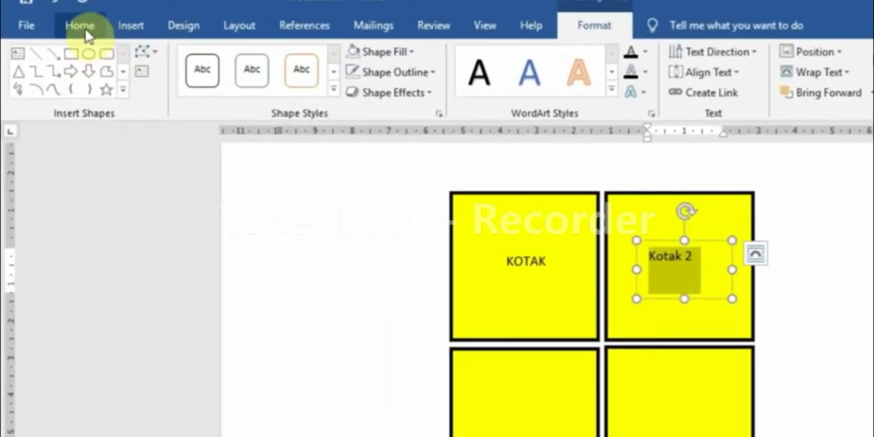
left_click(80, 26)
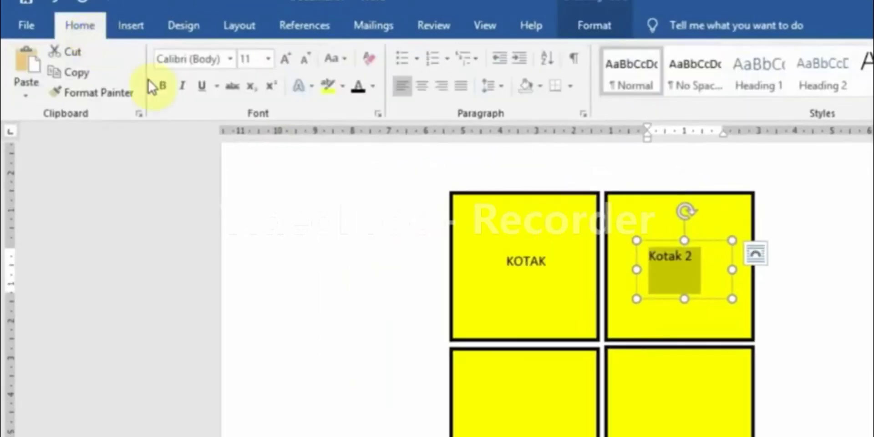
left_click(268, 62)
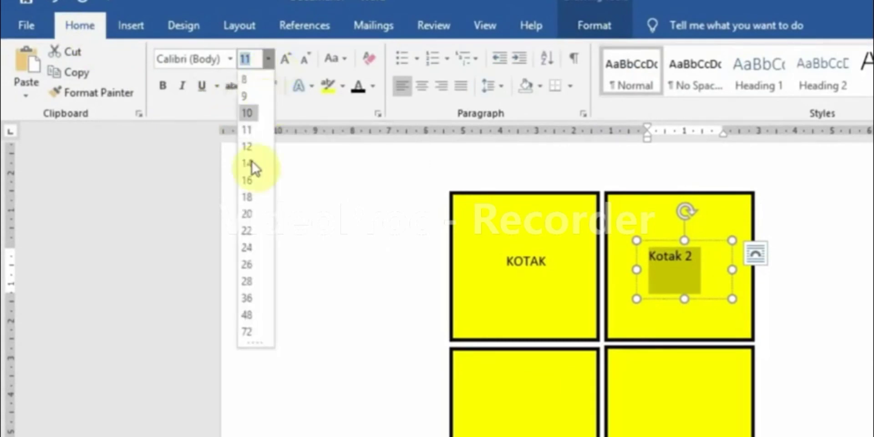
left_click(250, 250)
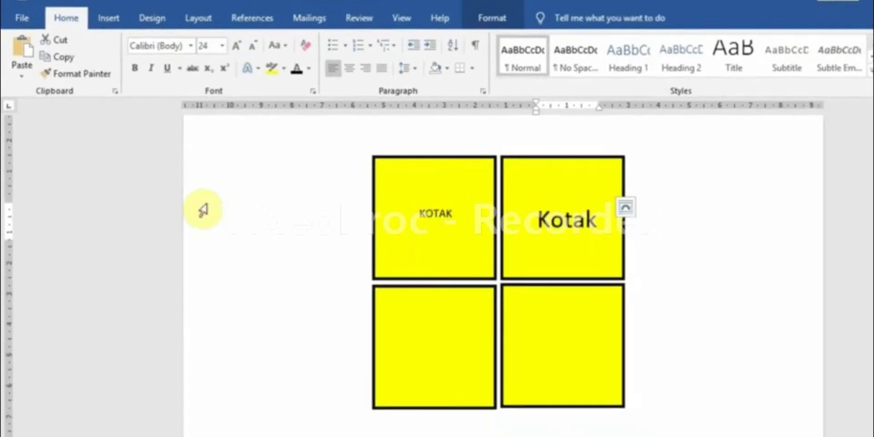
left_click(652, 227)
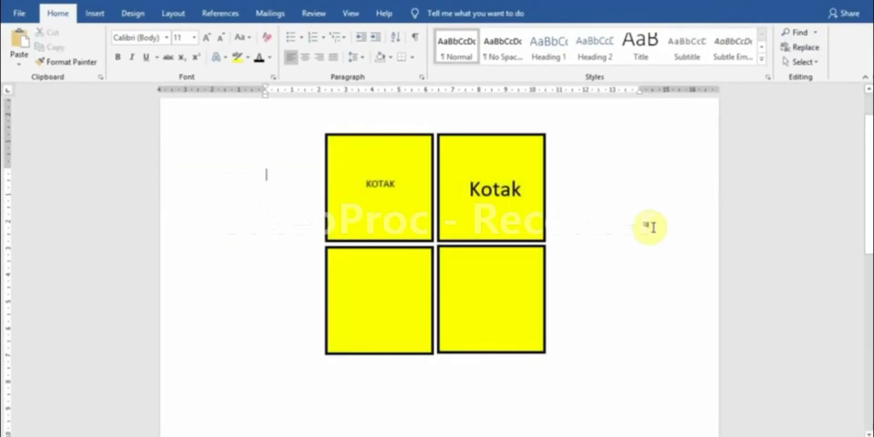